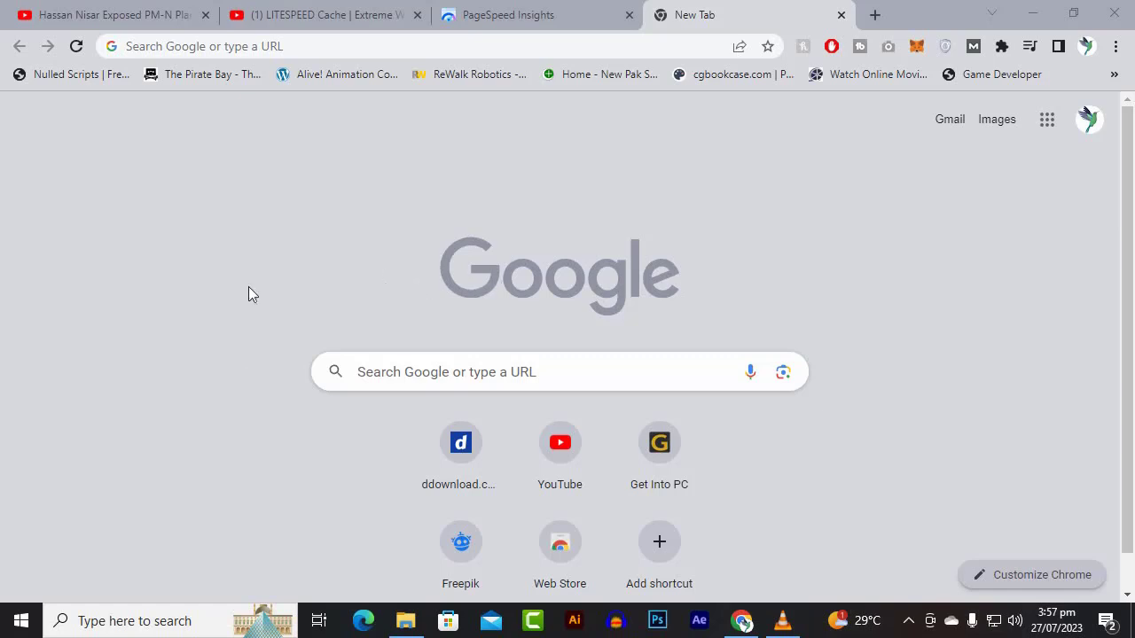
# - Open the website's cPanel page at pasbantv.com/cpanel
pyautogui.click(695, 49)
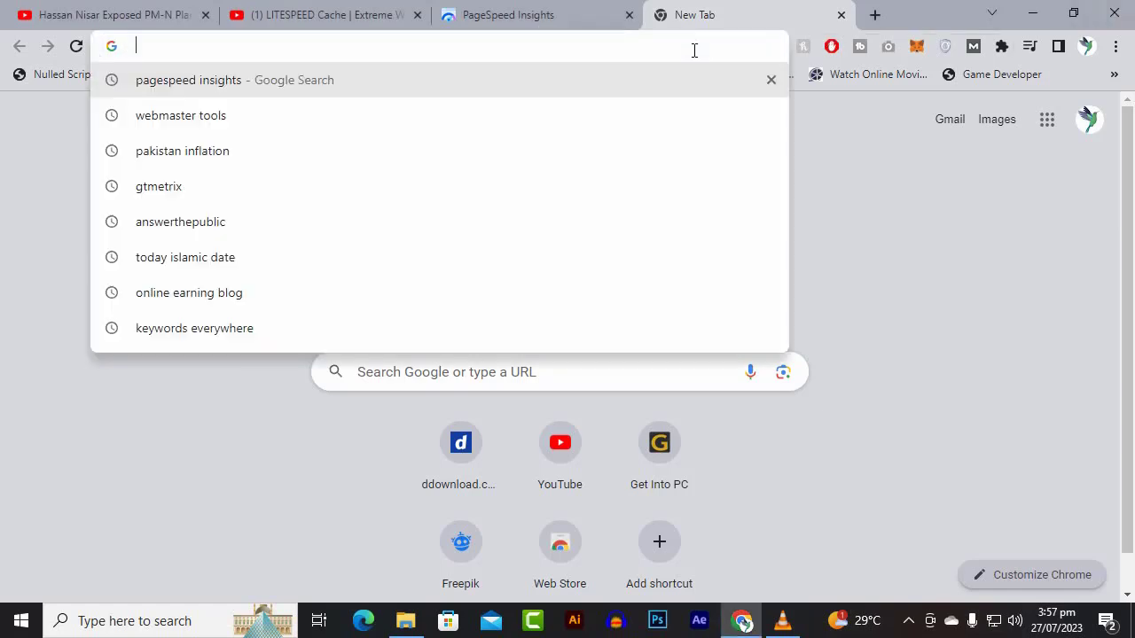
pyautogui.write('O')
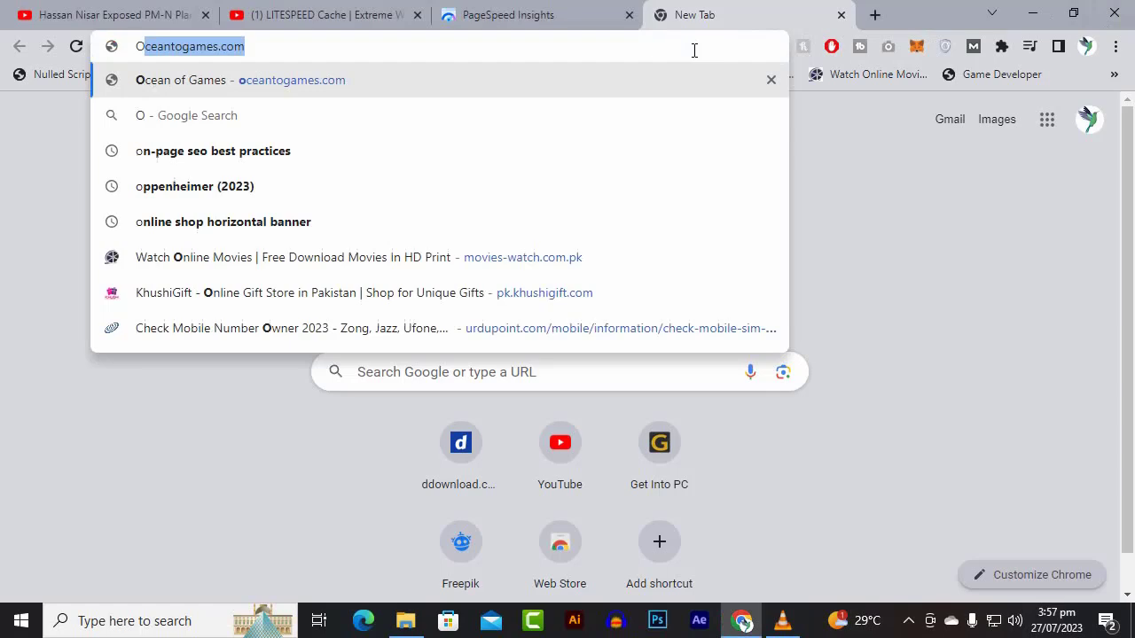
pyautogui.press('Escape')
pyautogui.write('OA')
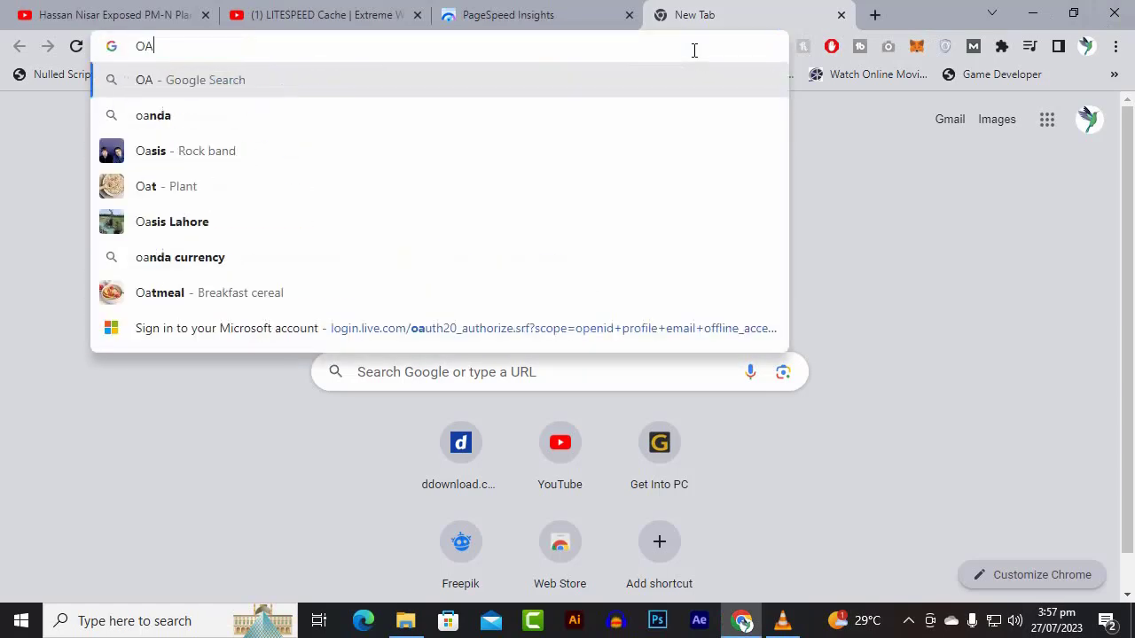
pyautogui.press('Escape')
pyautogui.write('PAS')
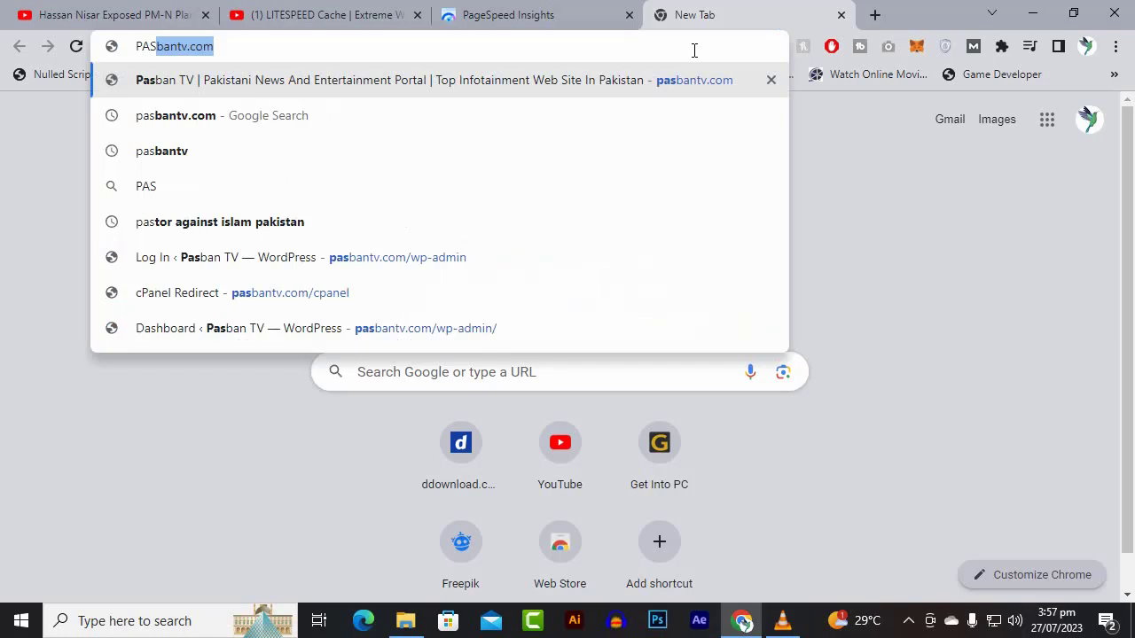
pyautogui.press('Right')
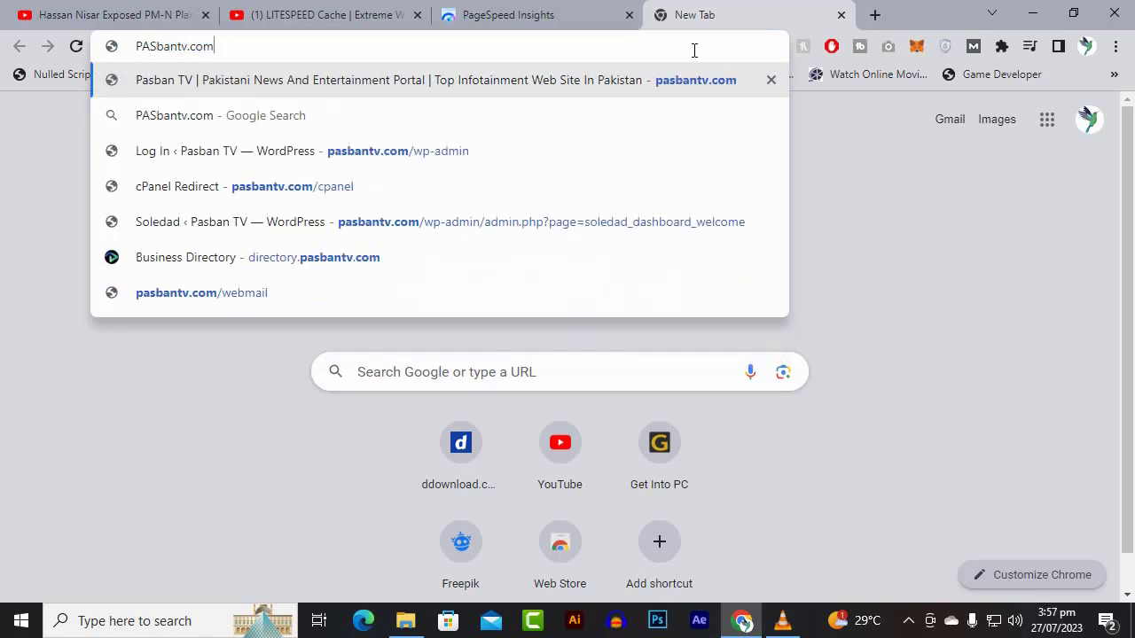
pyautogui.press('Down')
pyautogui.press('Down')
pyautogui.press('Down')
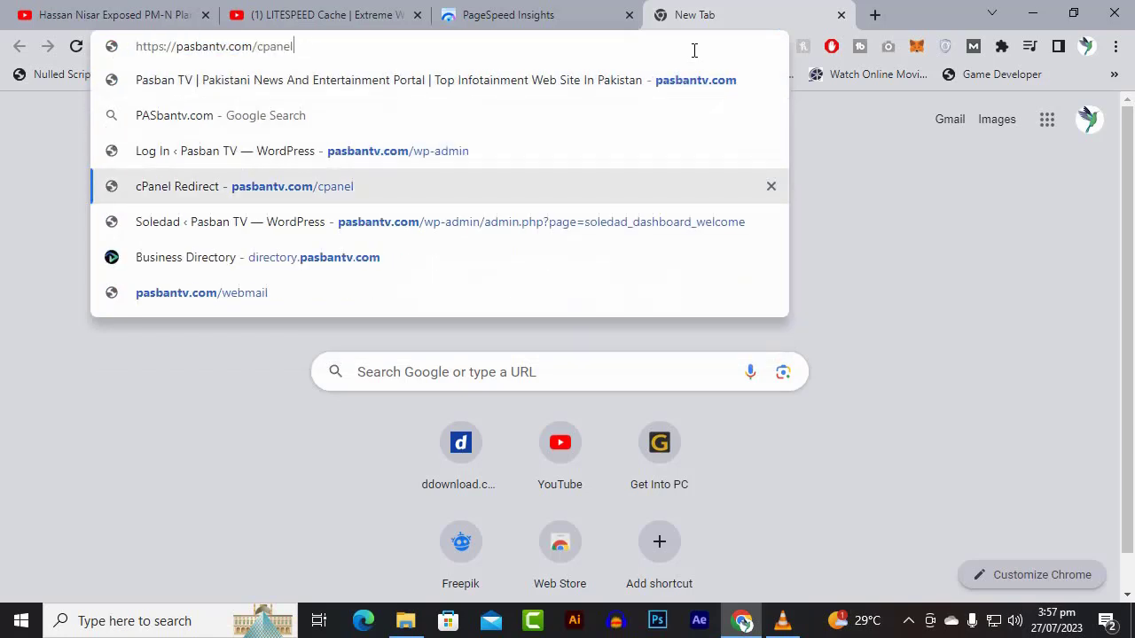
pyautogui.press('Return')
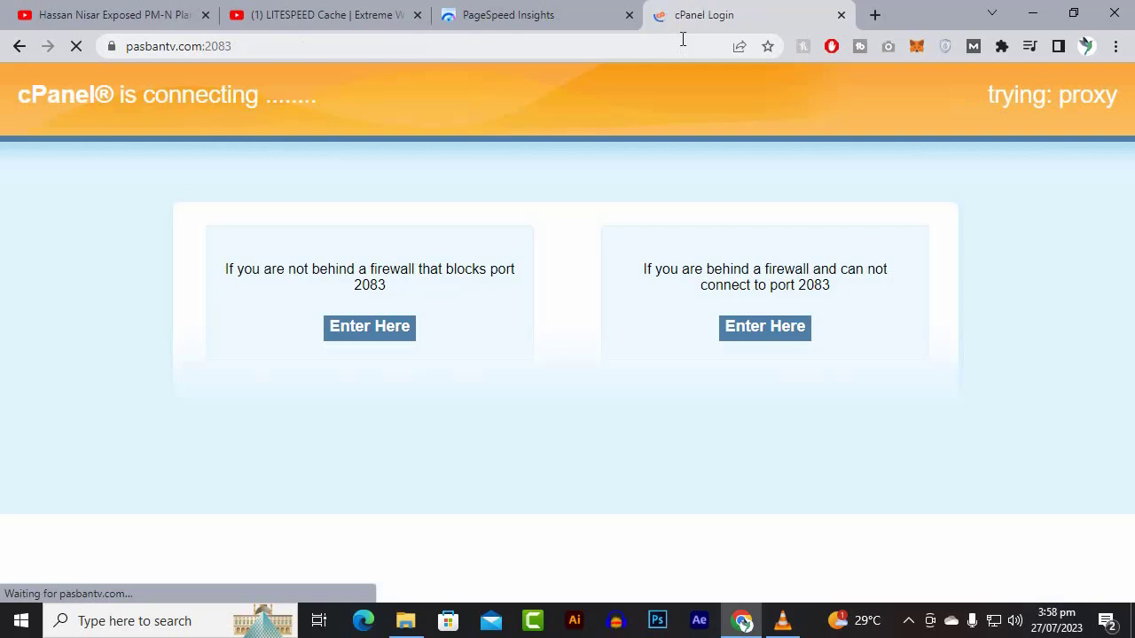
# - Log in to the Namecheap hosting cPanel with the saved username and password
pyautogui.scroll(-3, 599, 218)
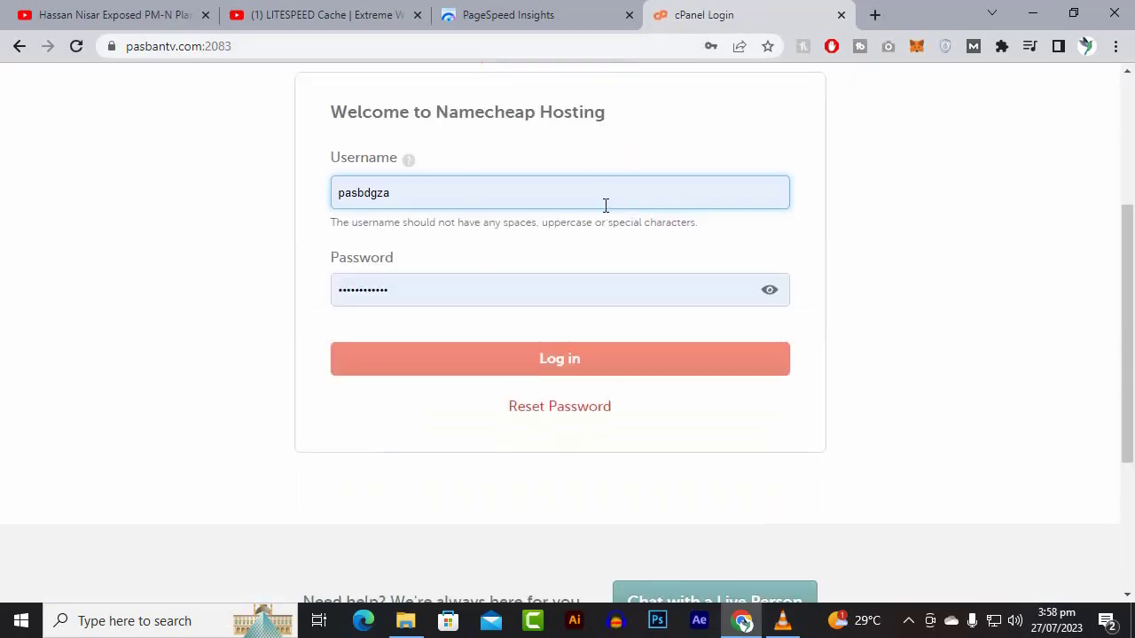
pyautogui.click(474, 364)
pyautogui.click(479, 367)
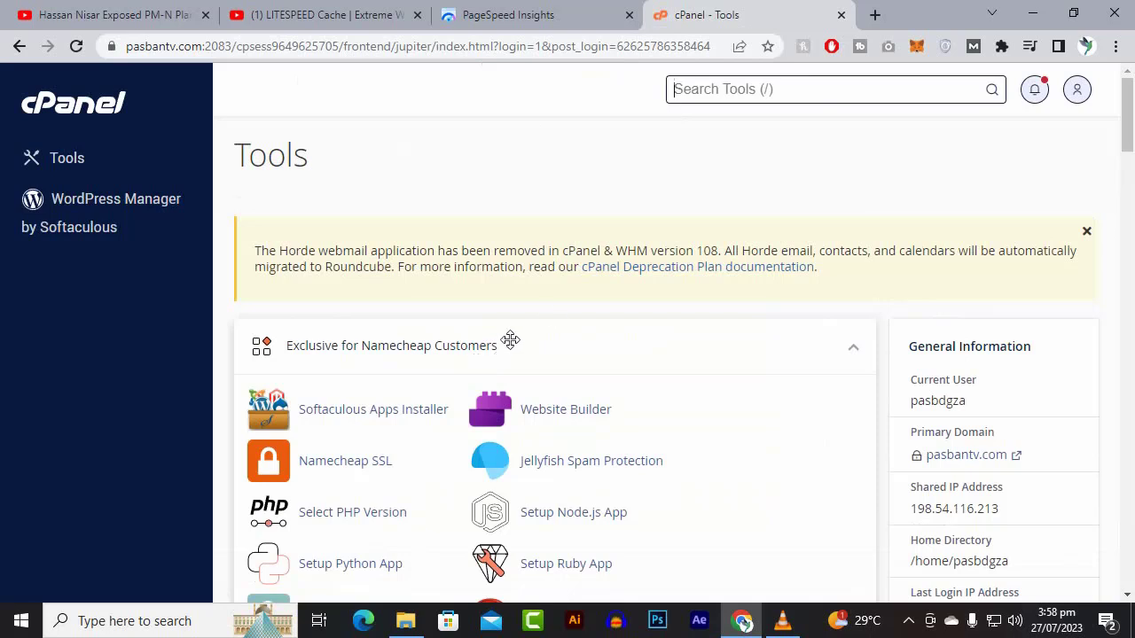
# - Look through the cPanel tool groups from Exclusive for Namecheap Customers down to Preferences
pyautogui.scroll(-1, 557, 315)
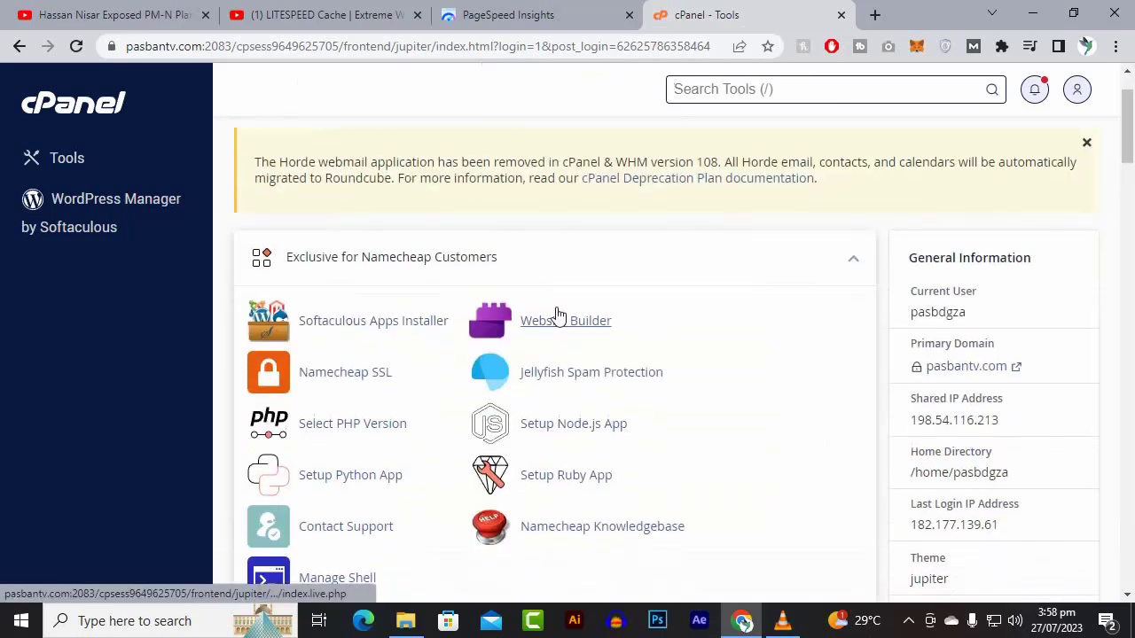
pyautogui.scroll(-3, 557, 315)
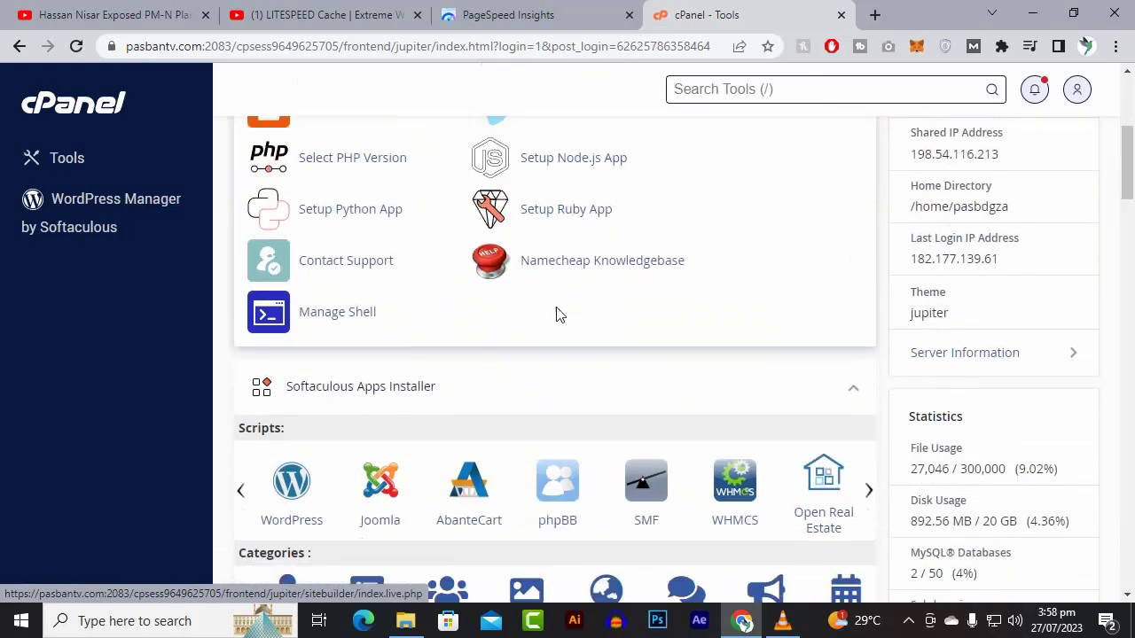
pyautogui.scroll(-3, 557, 314)
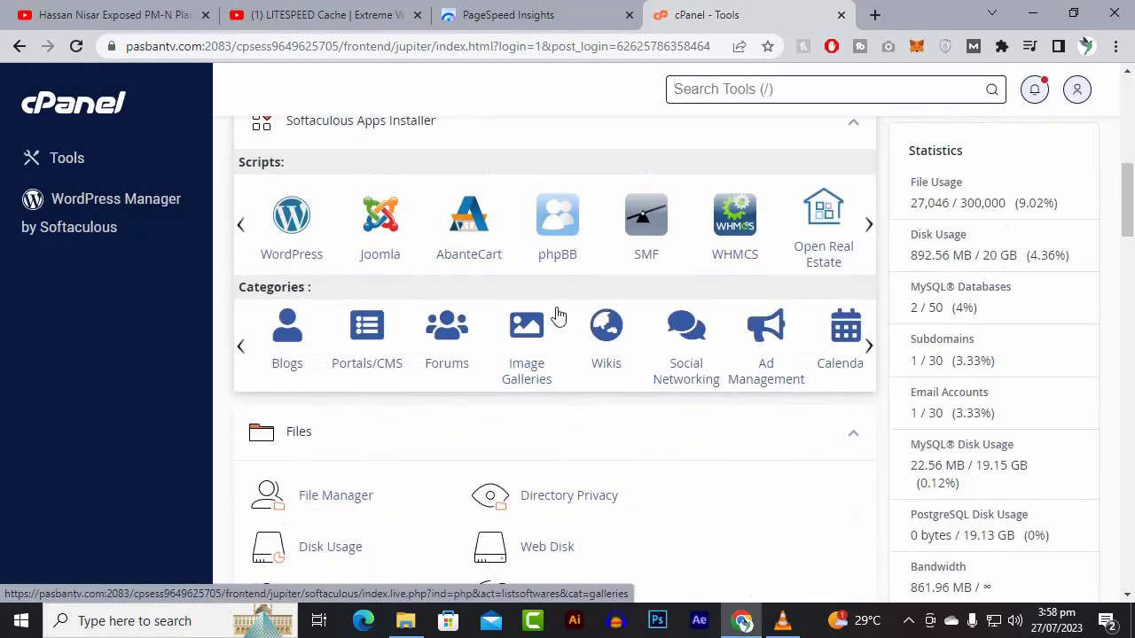
pyautogui.scroll(-4, 557, 315)
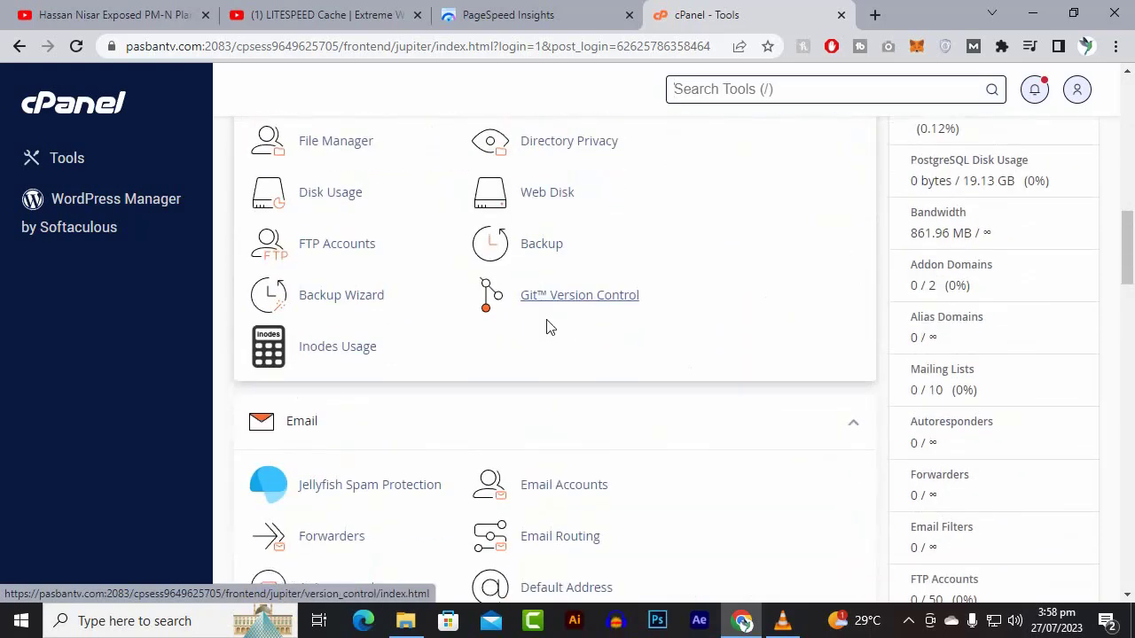
pyautogui.scroll(-6, 452, 433)
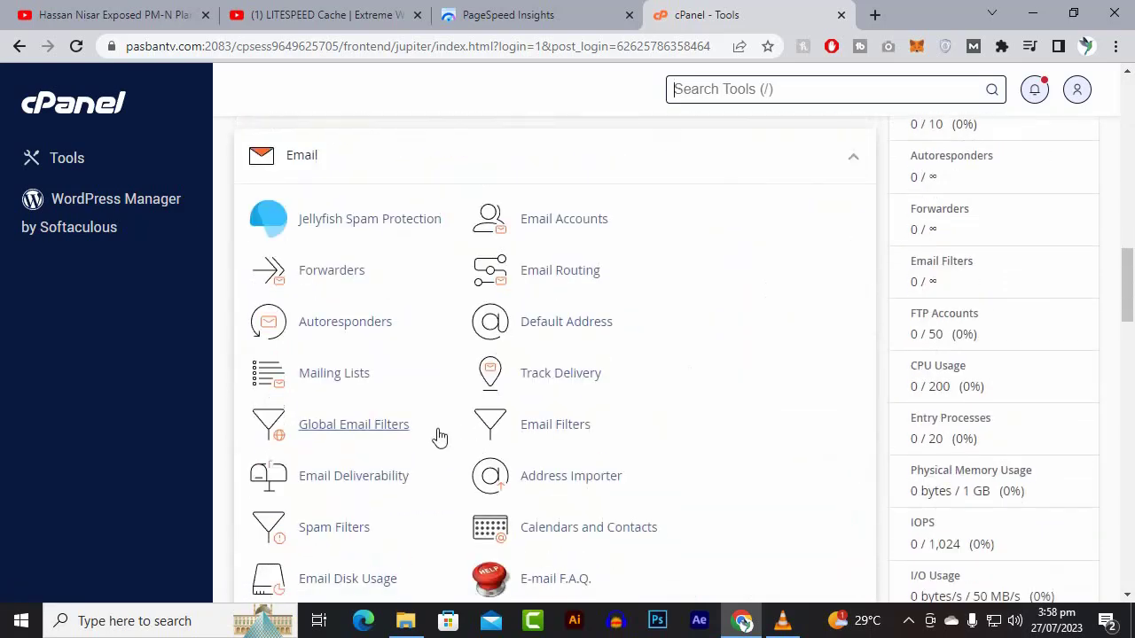
pyautogui.scroll(-4, 438, 436)
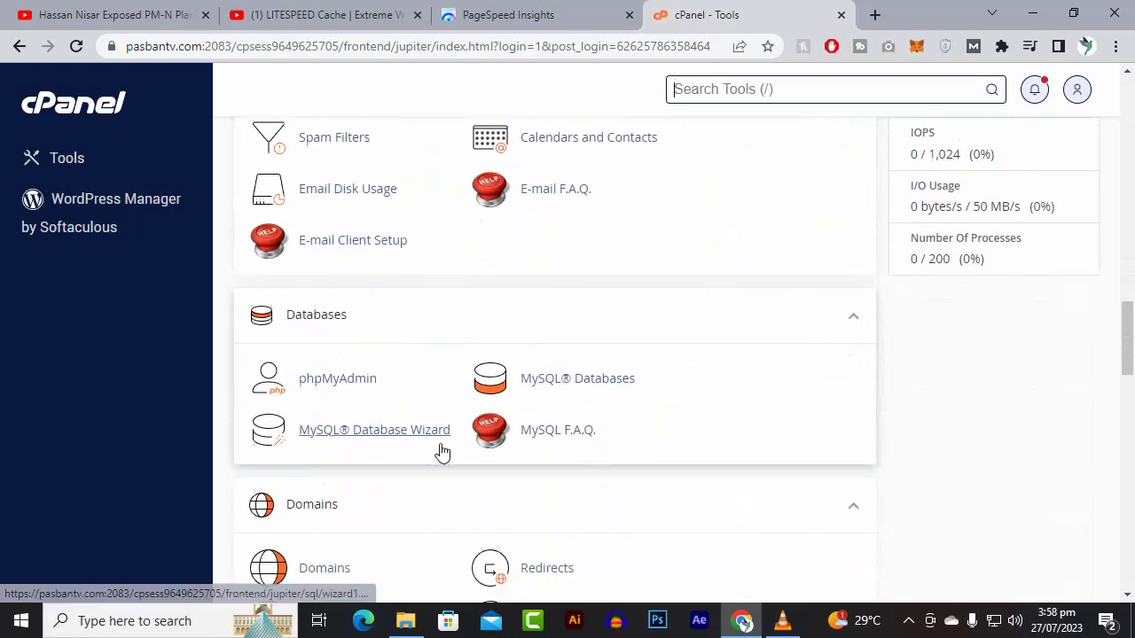
pyautogui.scroll(-3, 390, 370)
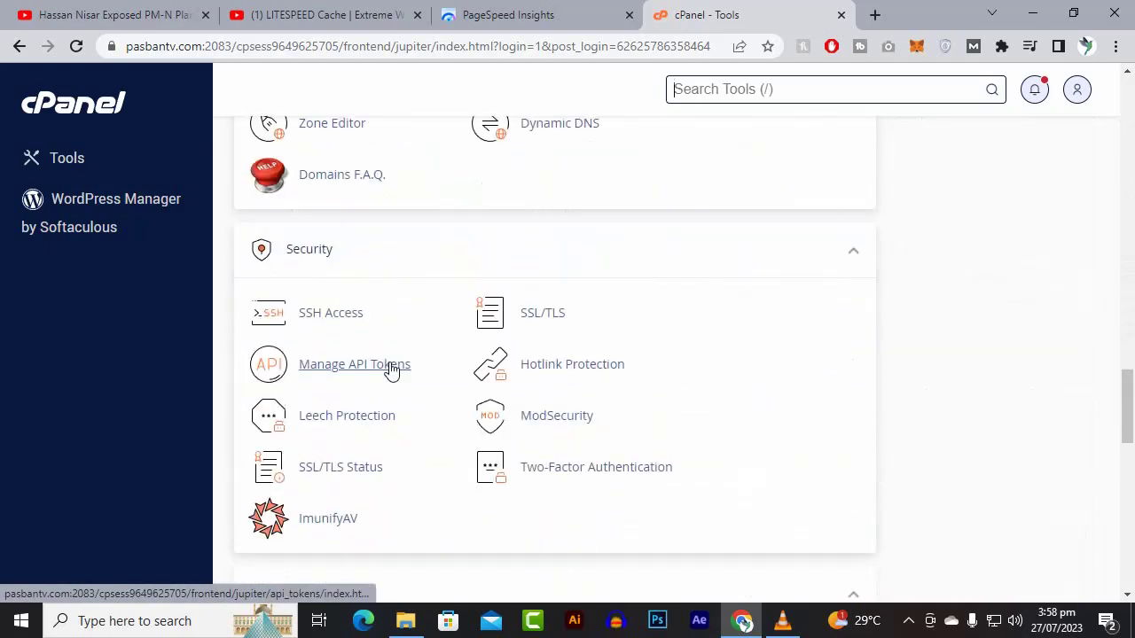
pyautogui.scroll(-2, 393, 251)
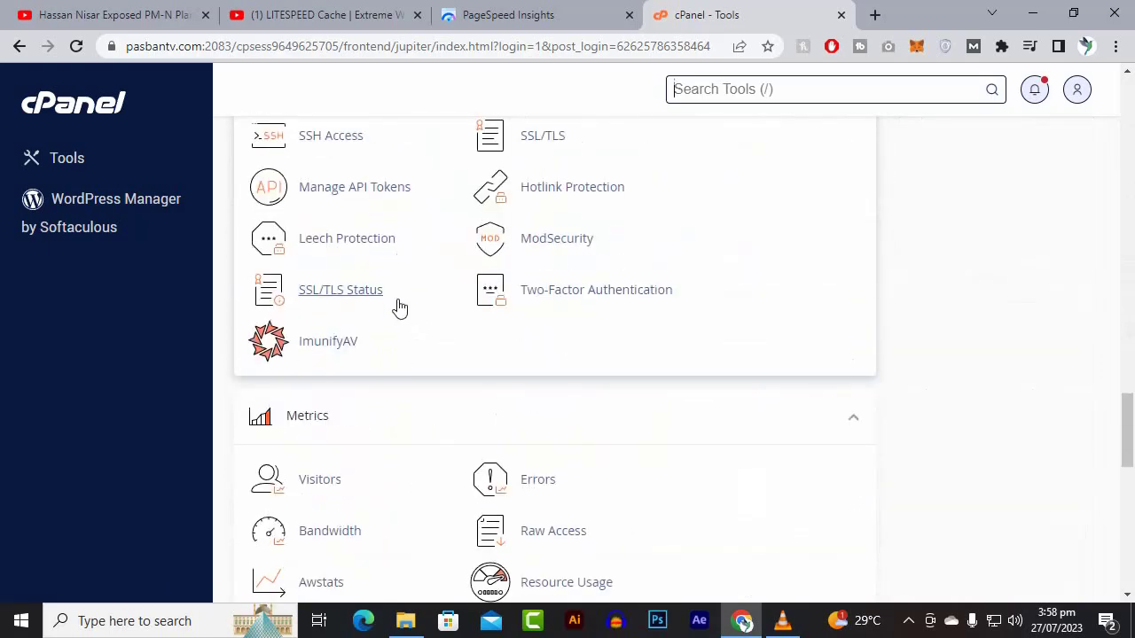
pyautogui.scroll(-6, 377, 405)
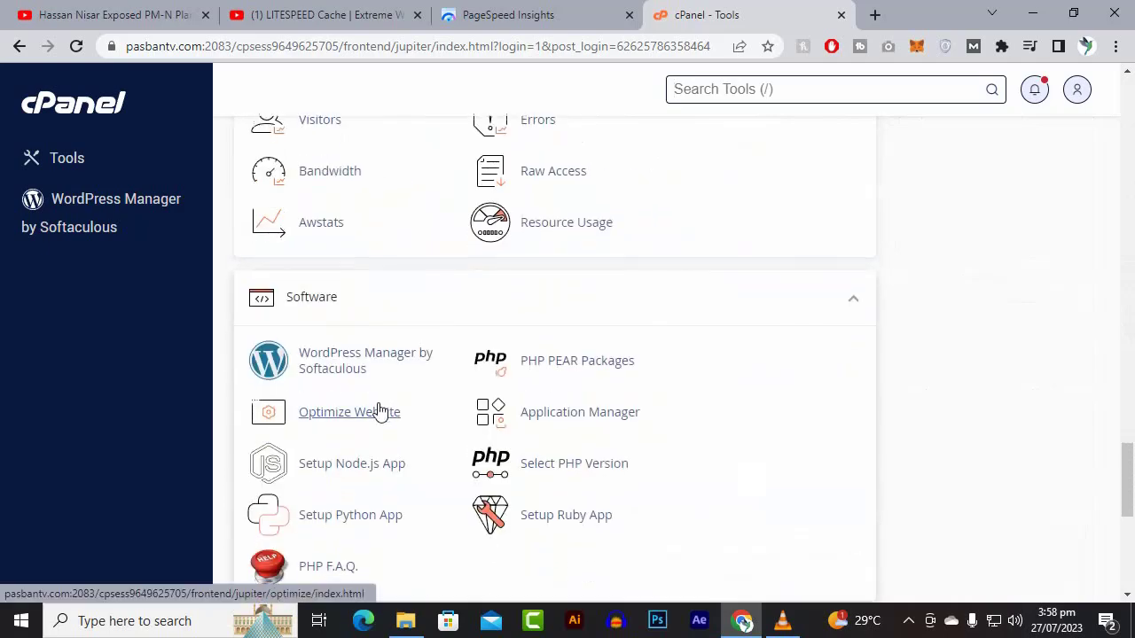
pyautogui.scroll(-3, 381, 407)
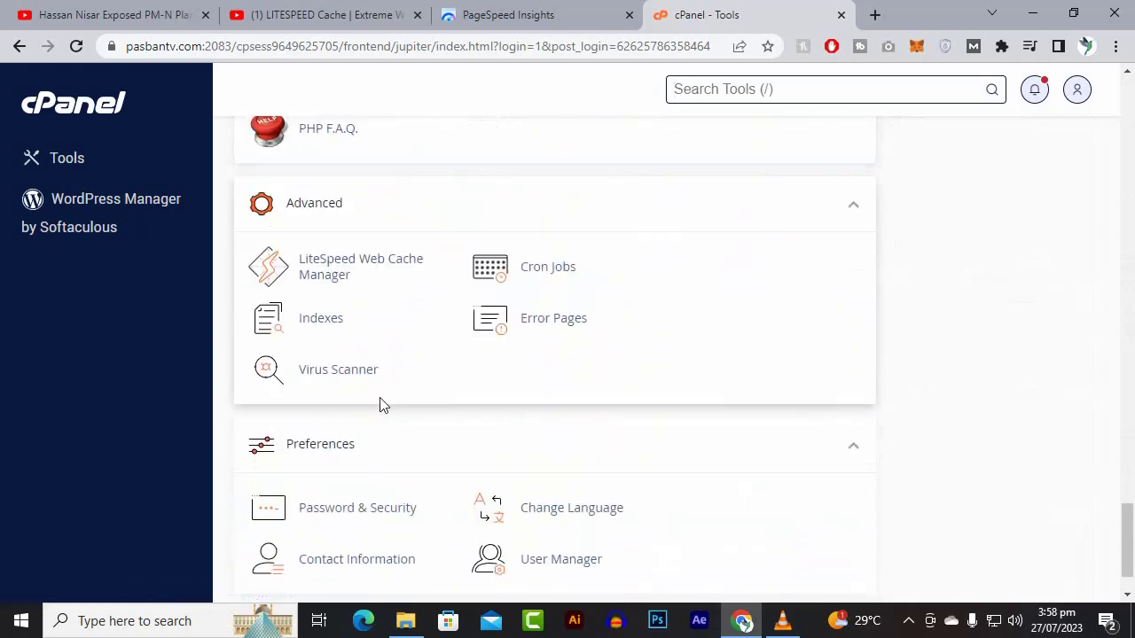
pyautogui.scroll(-1, 425, 369)
pyautogui.middleClick(420, 362)
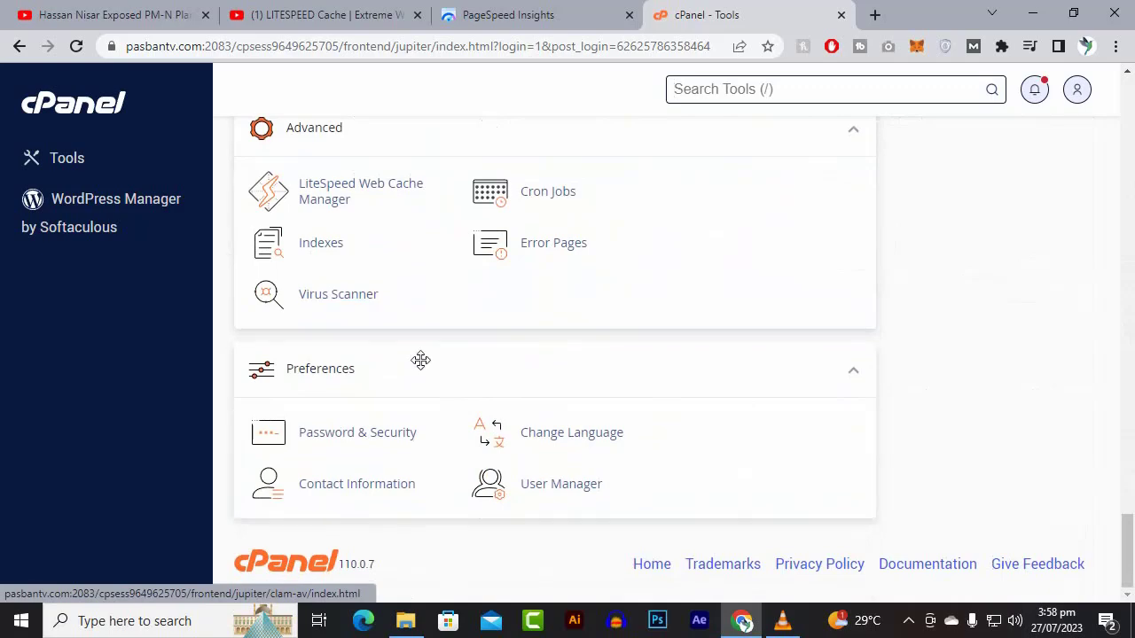
# - View the MySQL Database Wizard from the Databases group and return to the tools overview
pyautogui.scroll(4, 422, 370)
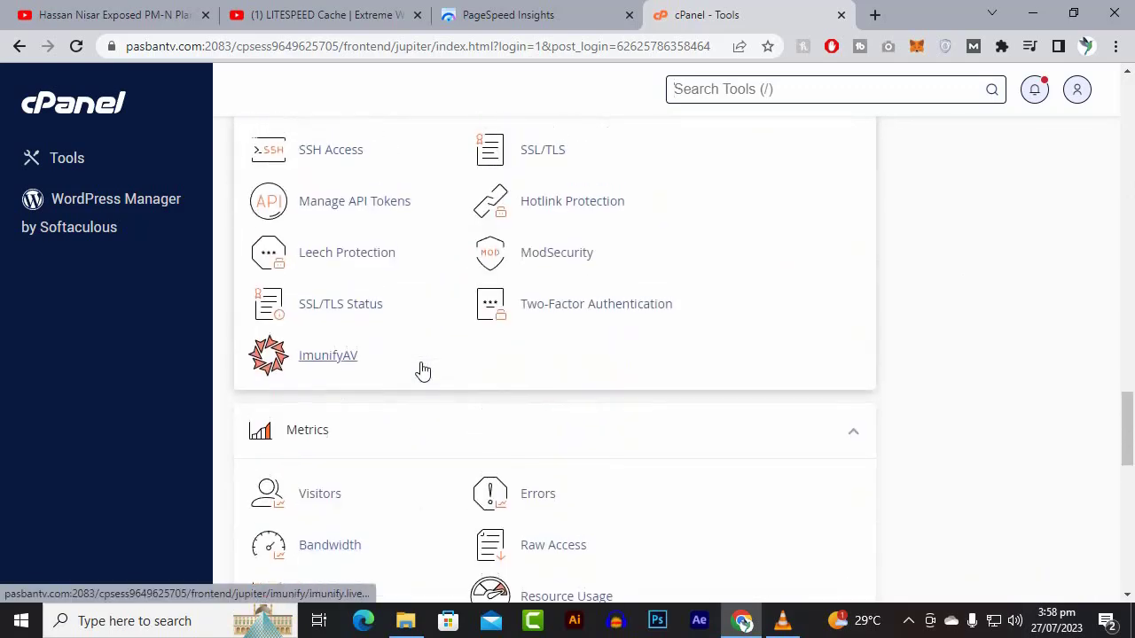
pyautogui.scroll(2, 423, 371)
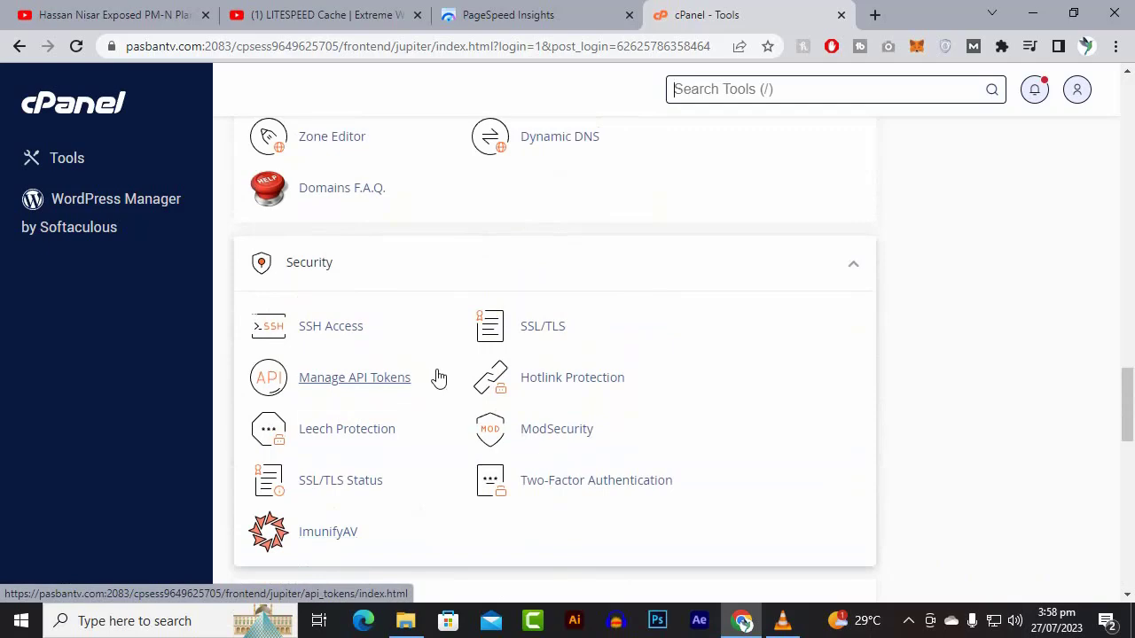
pyautogui.scroll(7, 438, 378)
pyautogui.scroll(-2, 436, 378)
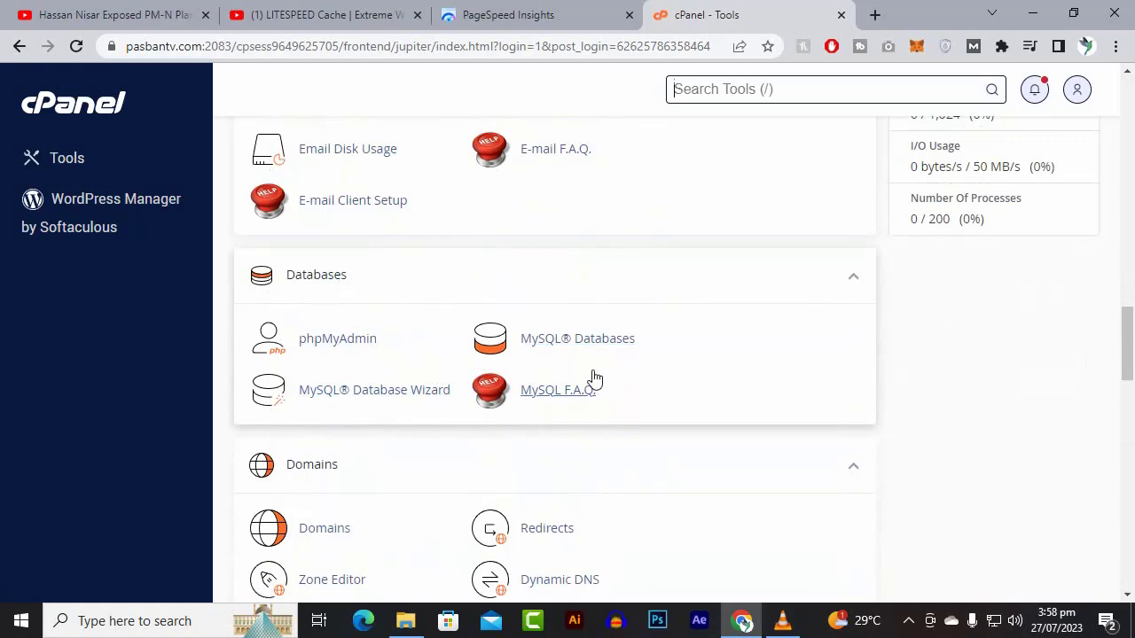
pyautogui.click(372, 401)
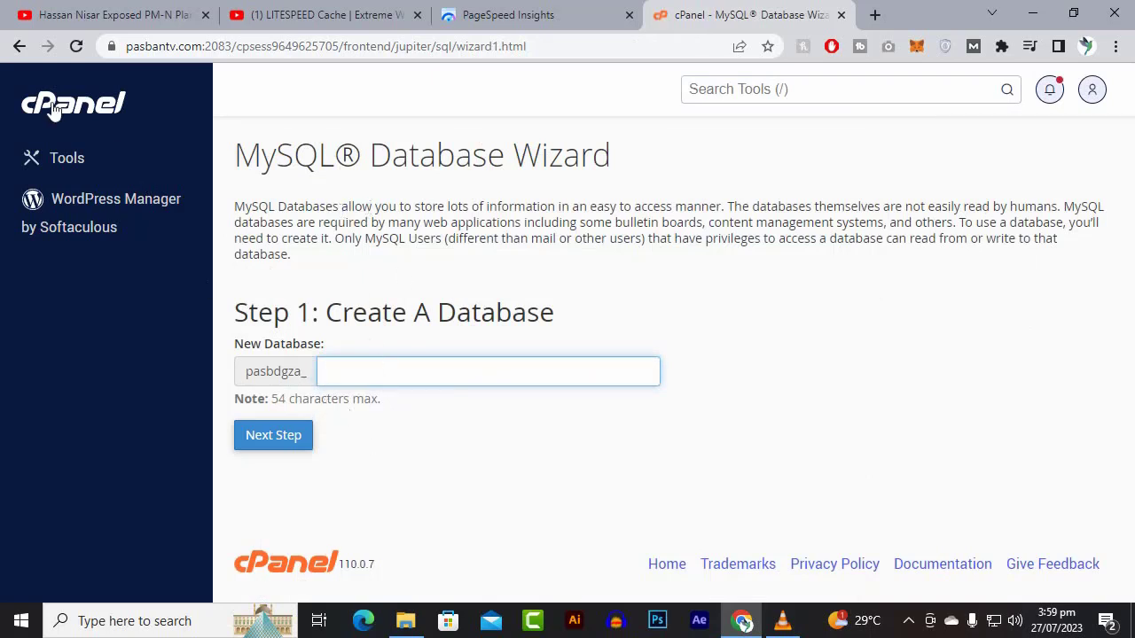
pyautogui.click(20, 46)
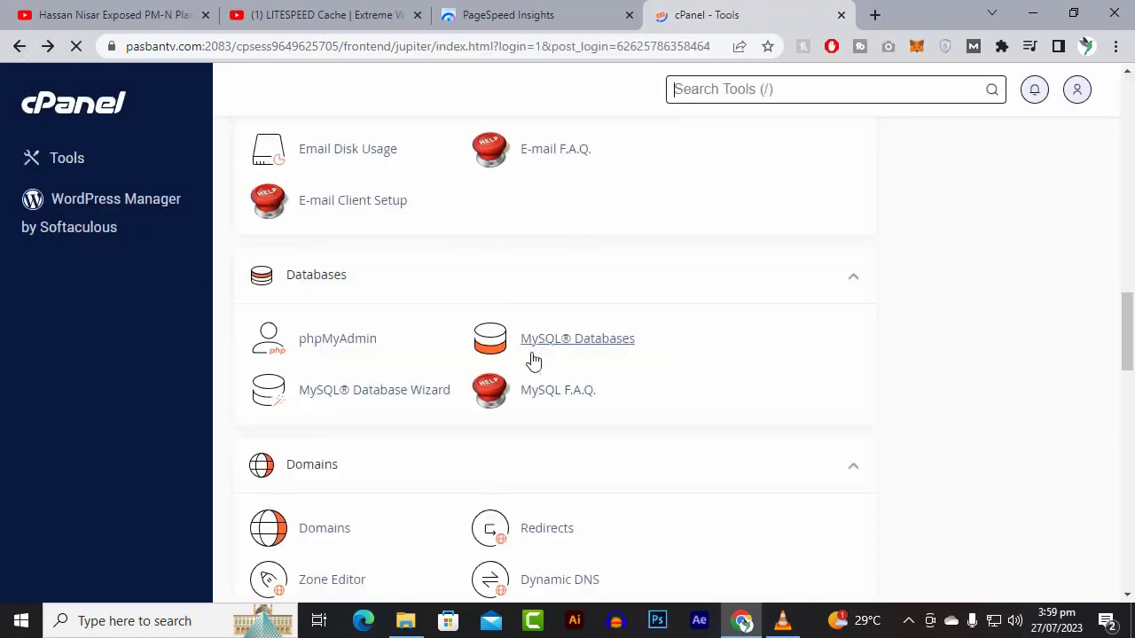
# - Review the current databases and users in MySQL Databases and go back to the tools overview
pyautogui.click(591, 343)
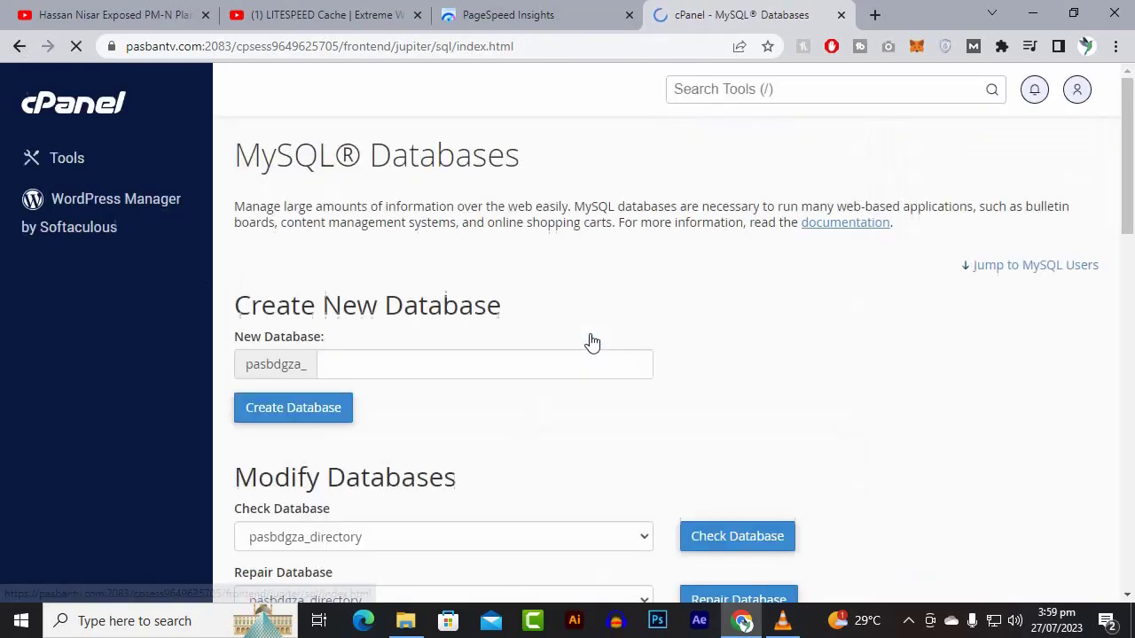
pyautogui.scroll(-10, 592, 343)
pyautogui.scroll(4, 592, 343)
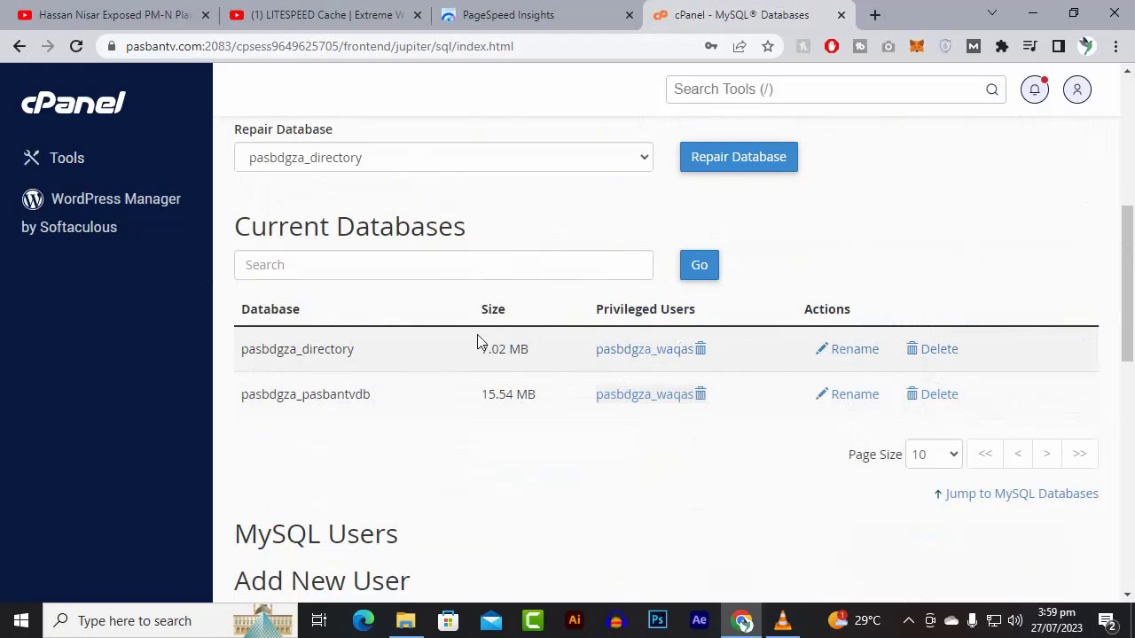
pyautogui.scroll(-6, 399, 368)
pyautogui.scroll(-3, 586, 379)
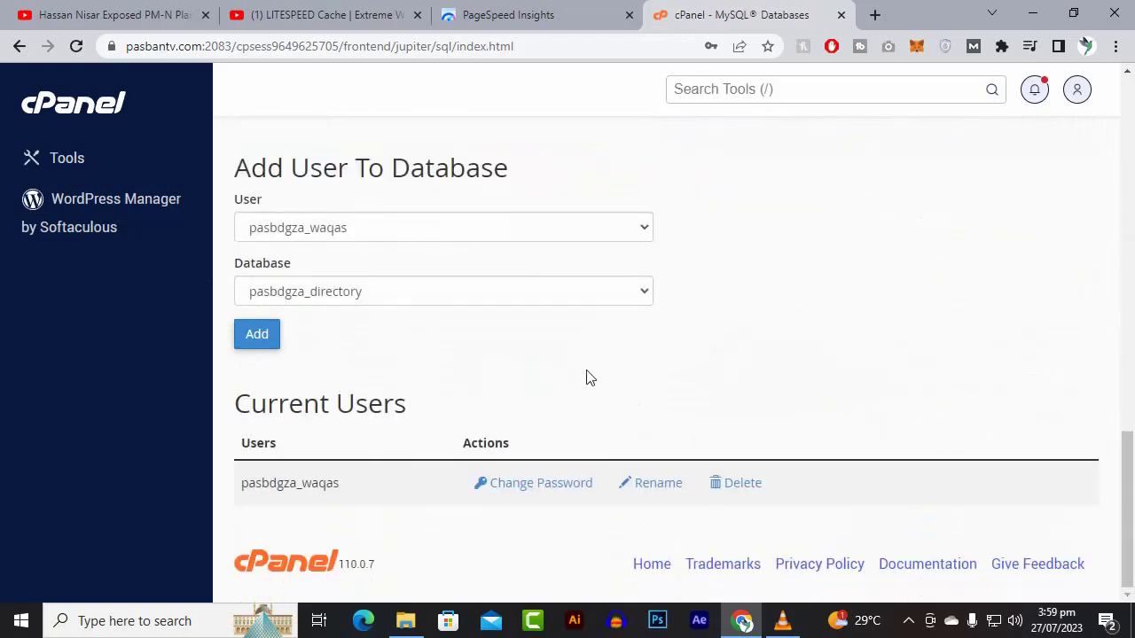
pyautogui.scroll(15, 586, 379)
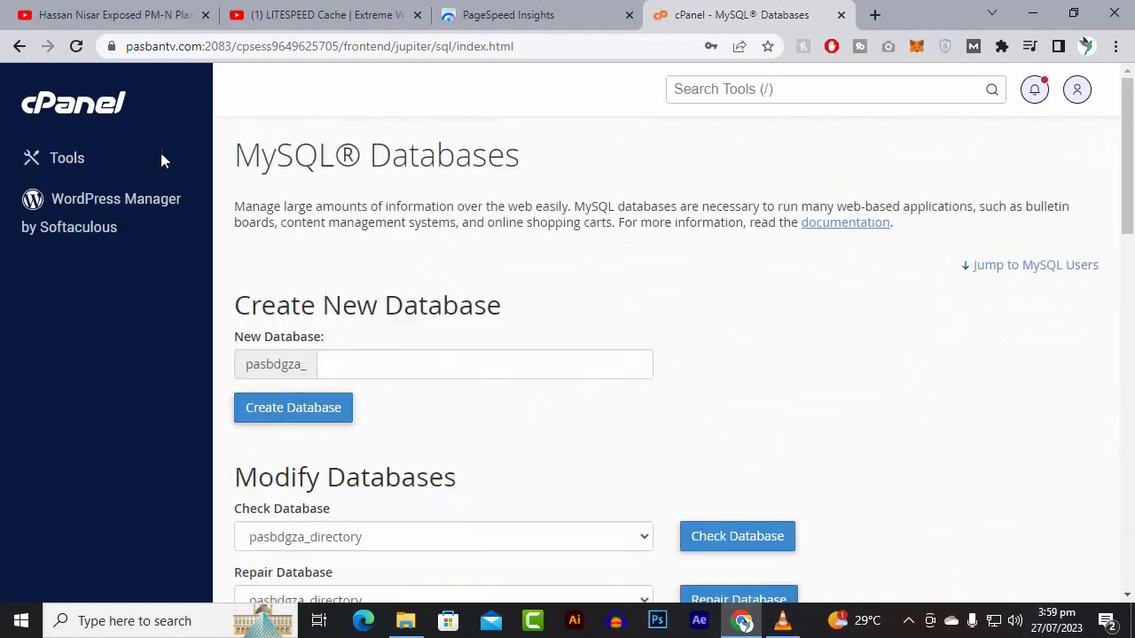
pyautogui.click(18, 46)
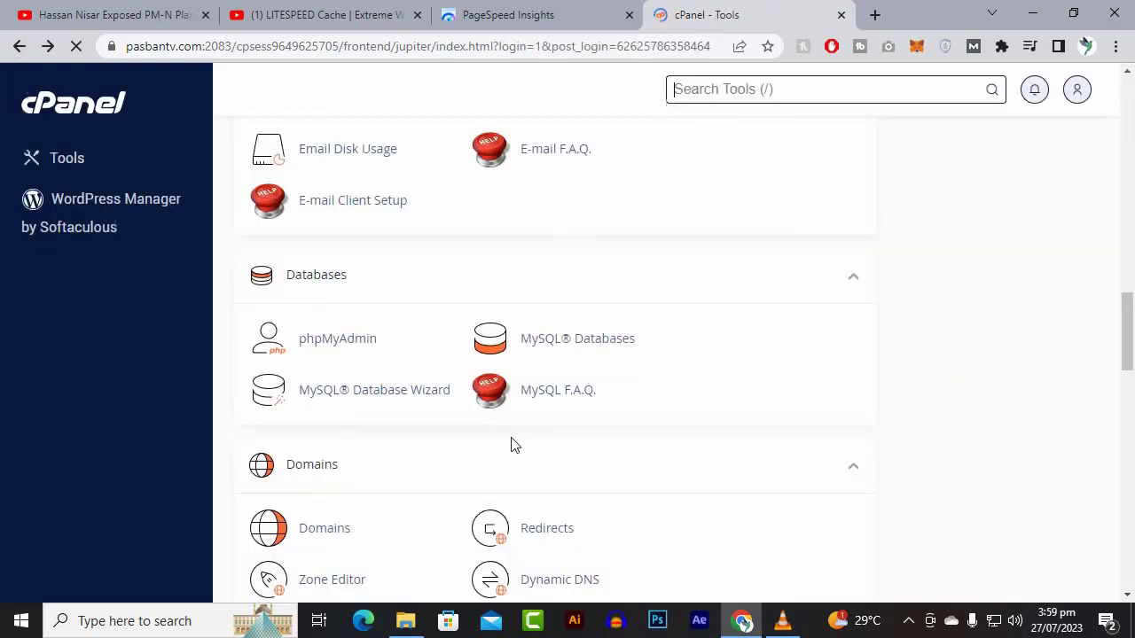
# - Open the Backup Wizard from the Files group in the tools overview
pyautogui.scroll(1, 520, 423)
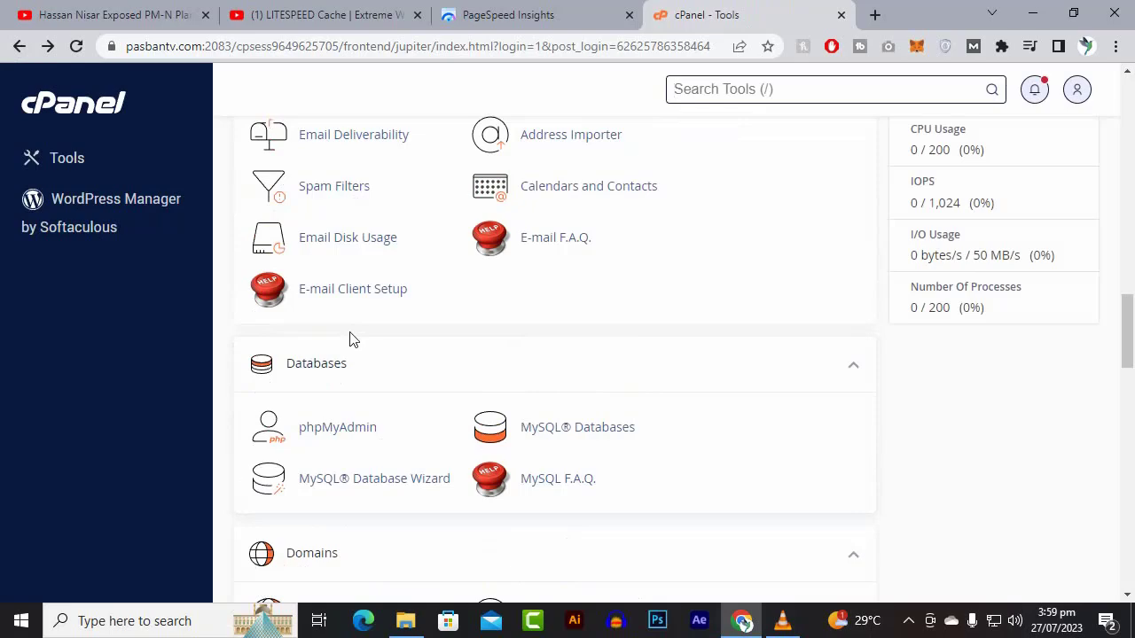
pyautogui.scroll(3, 529, 266)
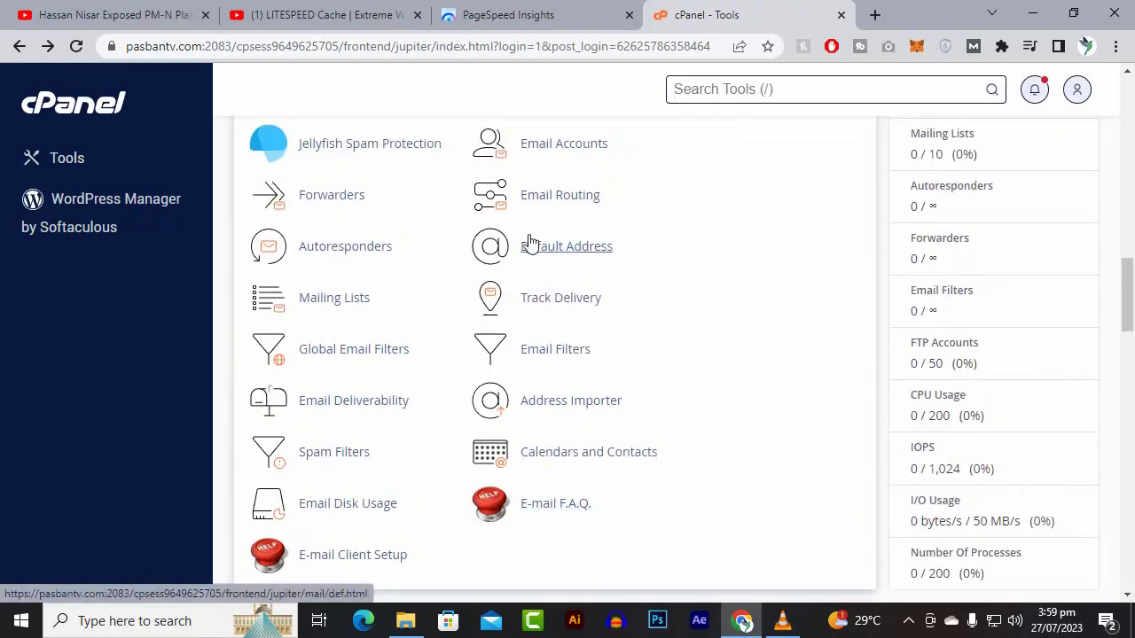
pyautogui.scroll(3, 524, 246)
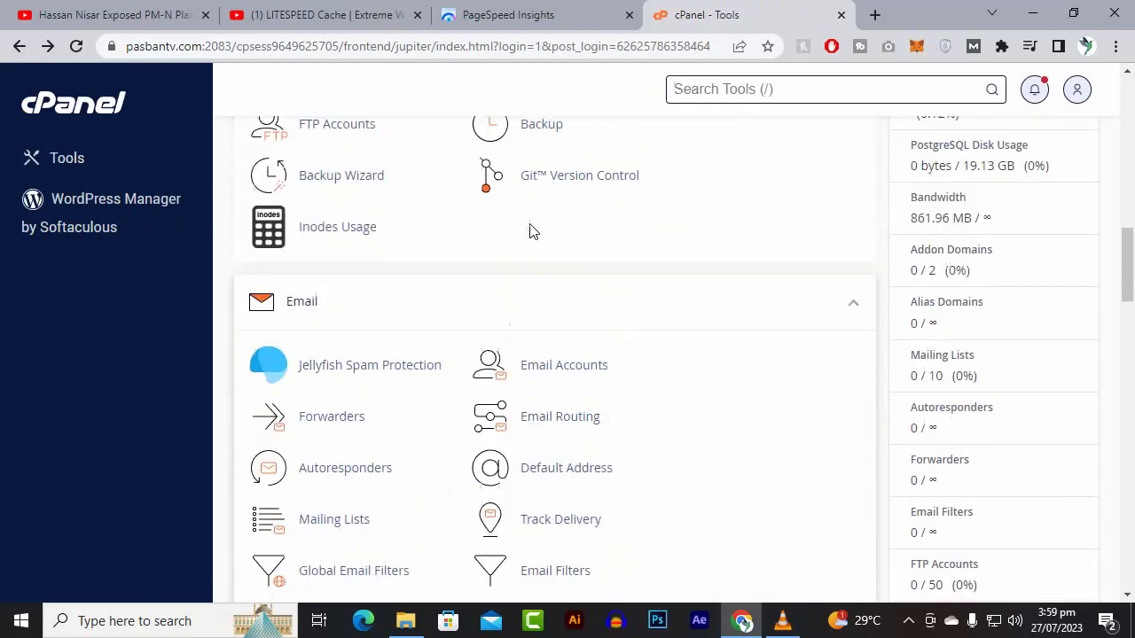
pyautogui.scroll(1, 516, 271)
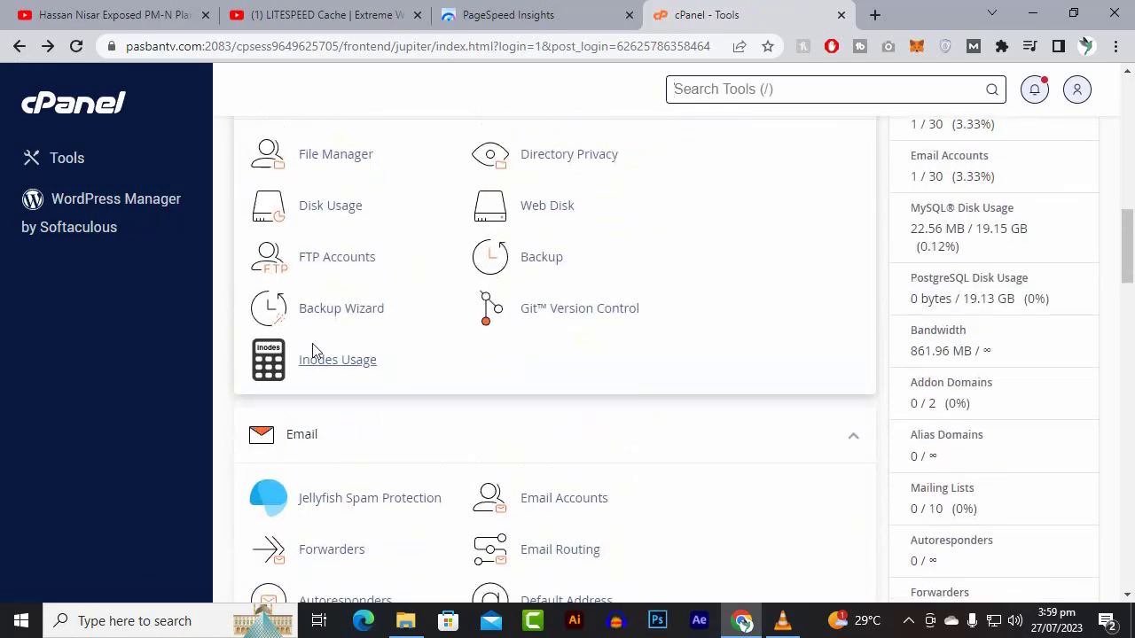
pyautogui.scroll(2, 336, 332)
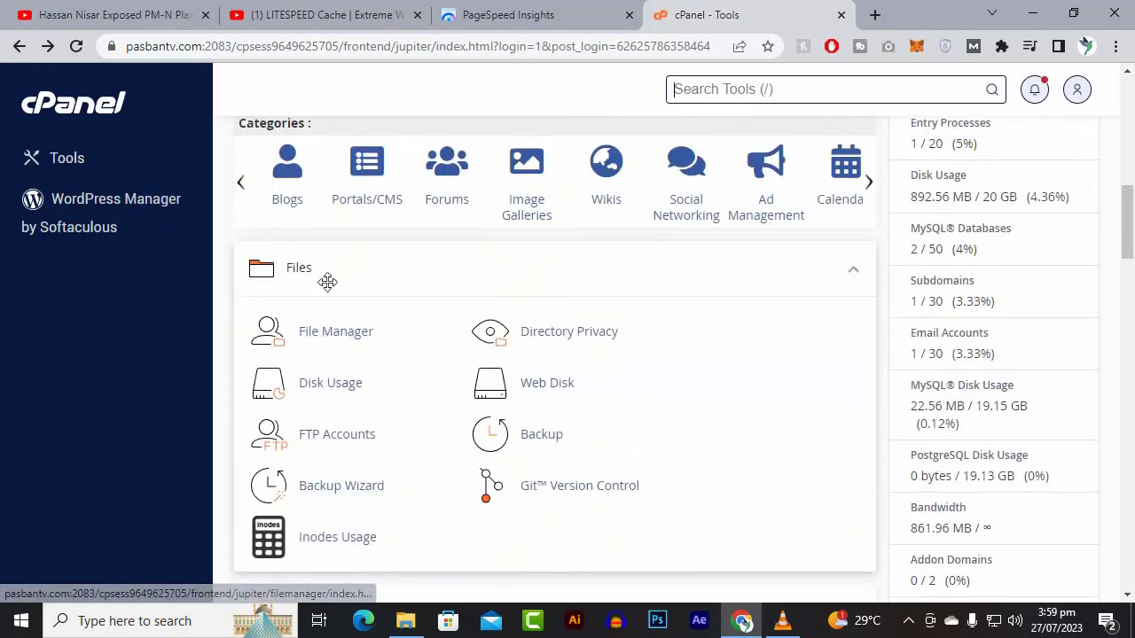
pyautogui.scroll(-2, 384, 320)
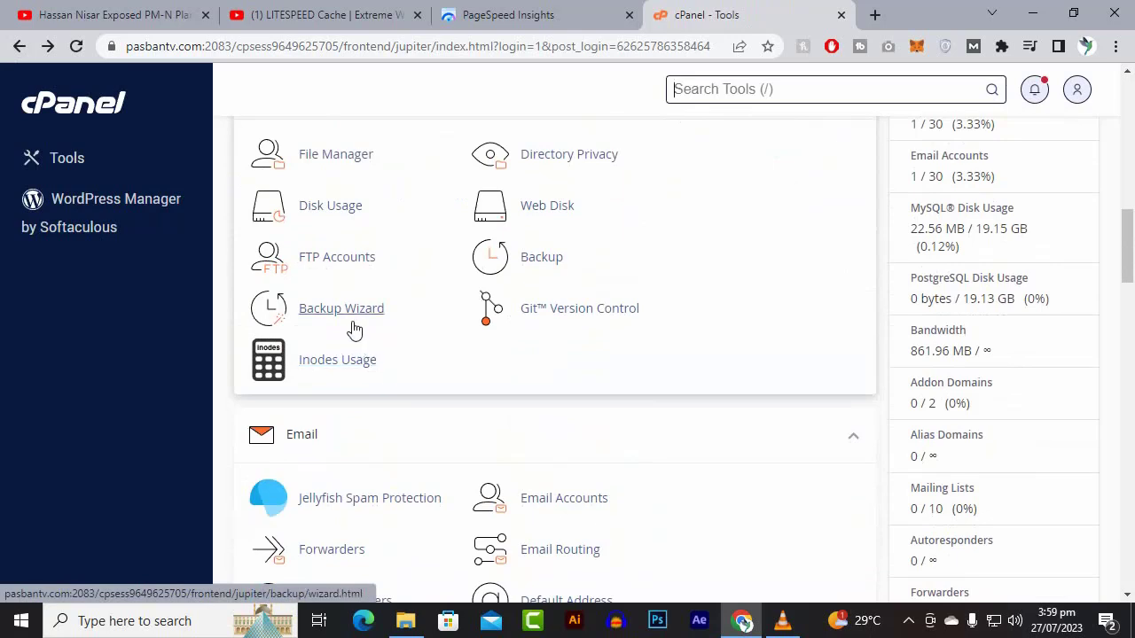
pyautogui.click(353, 326)
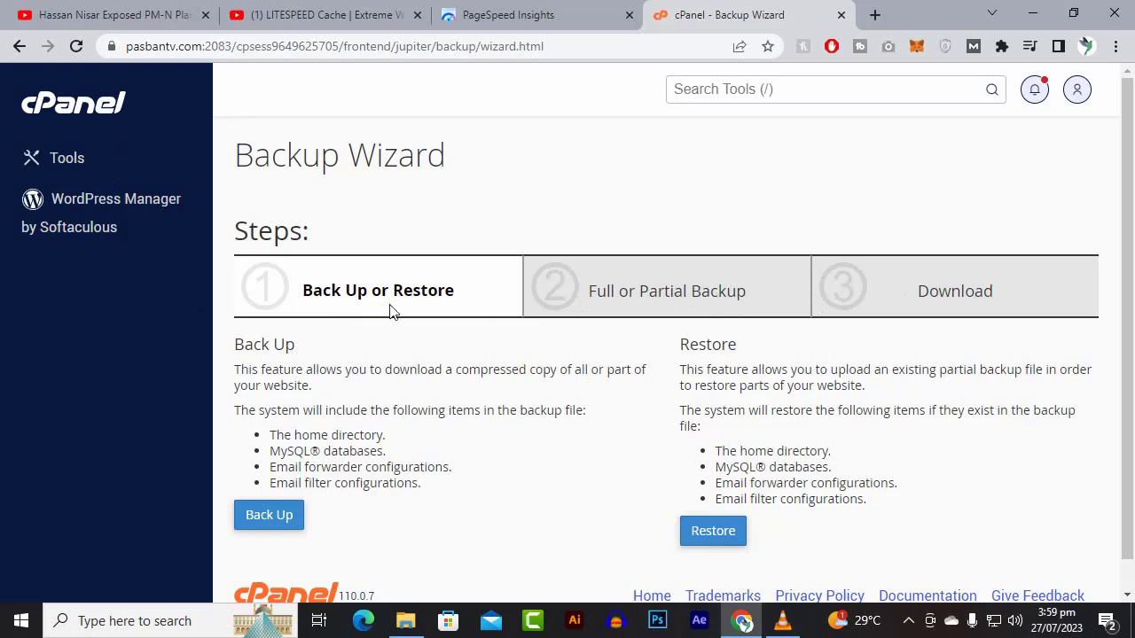
# - Start a backup in the Backup Wizard and choose MySQL Databases as the partial backup type
pyautogui.scroll(-1, 396, 312)
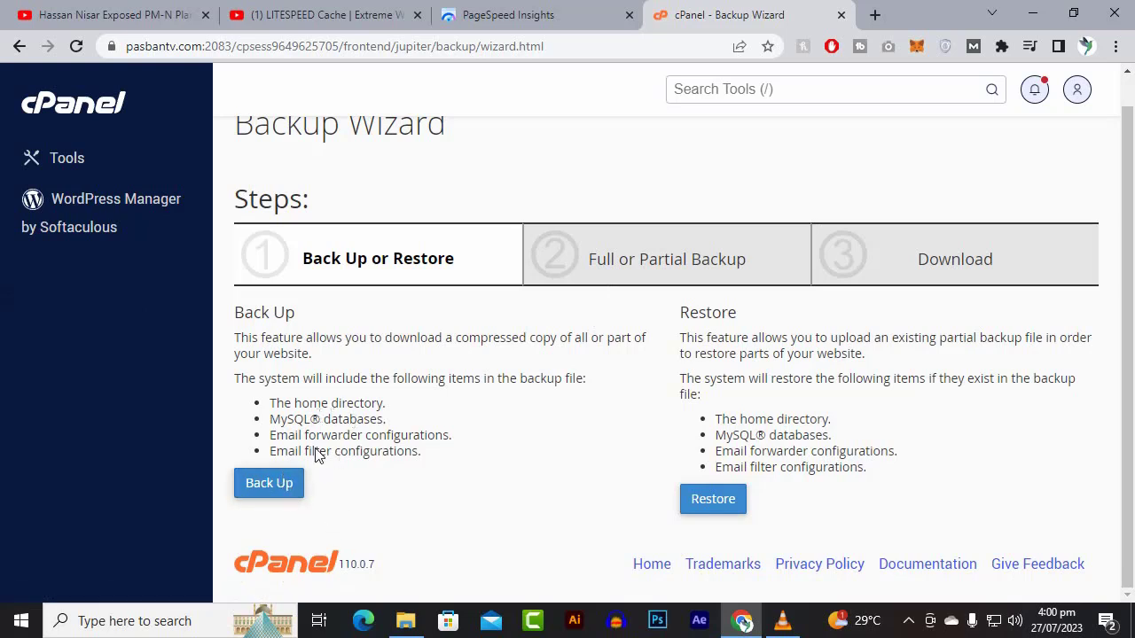
pyautogui.click(287, 486)
pyautogui.scroll(-1, 286, 488)
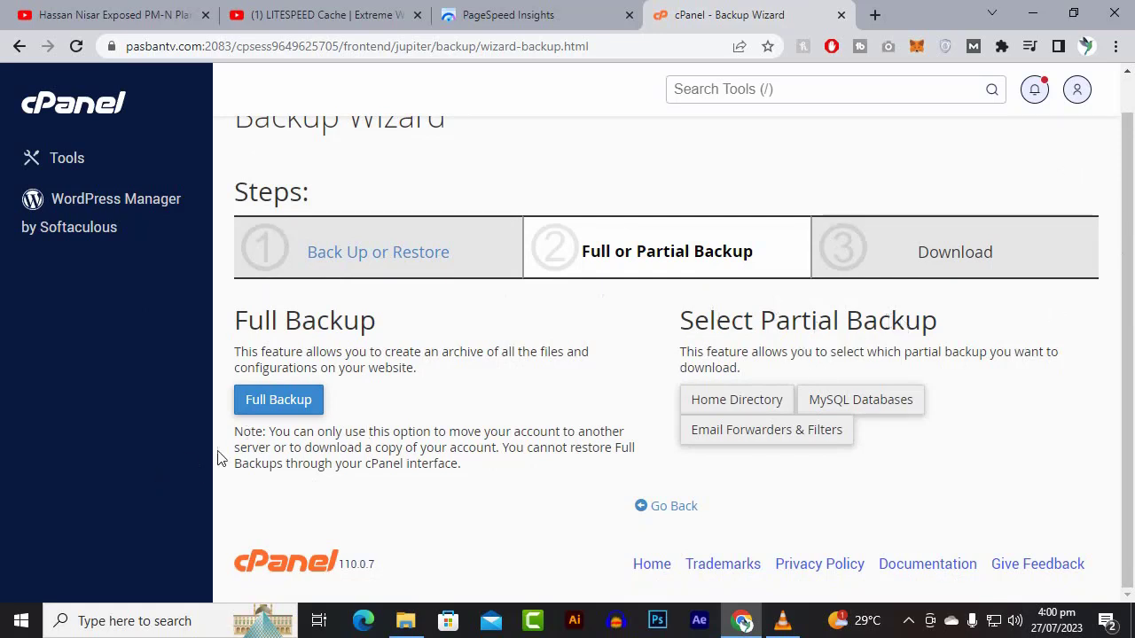
pyautogui.click(846, 407)
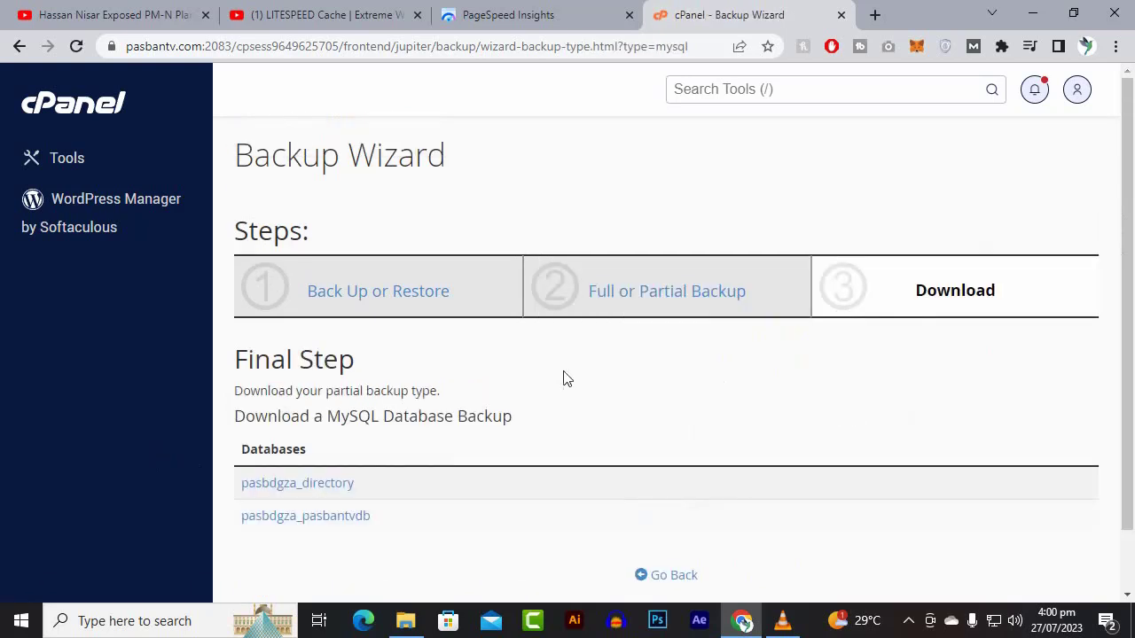
# - Download the backup of the pasbdgza_pasbantvdb database as a compressed file
pyautogui.scroll(-1, 561, 382)
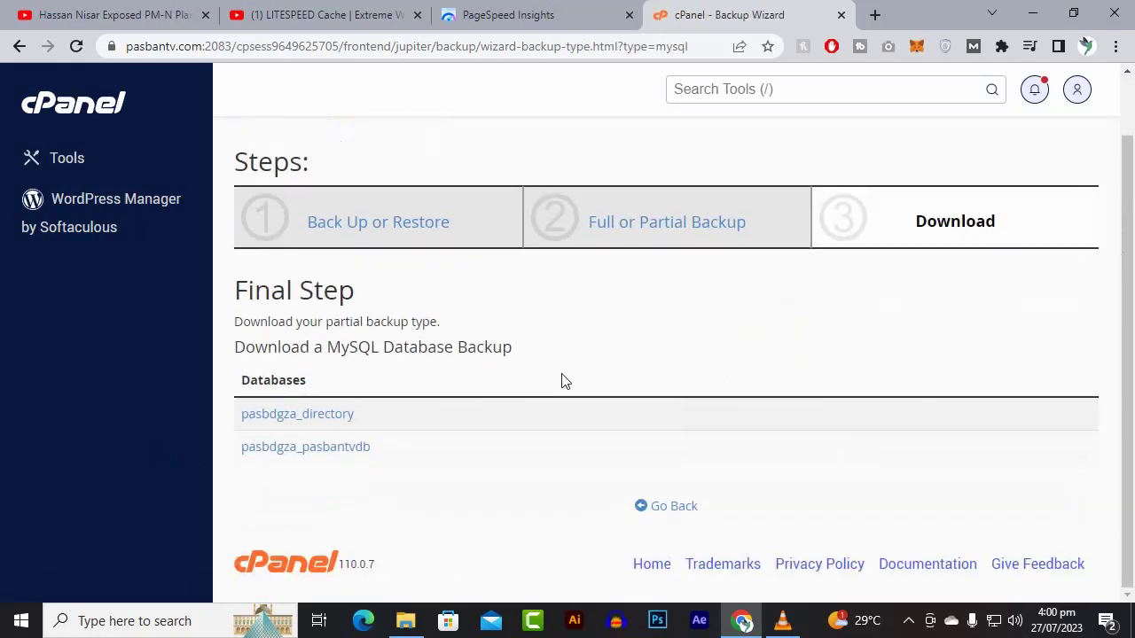
pyautogui.click(318, 454)
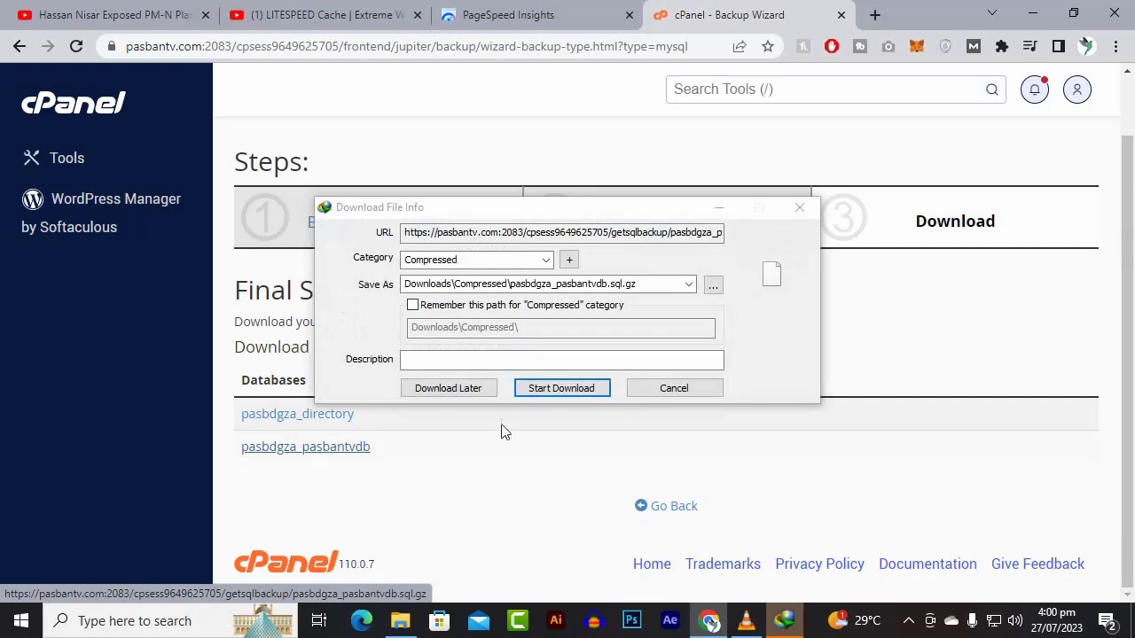
pyautogui.click(559, 393)
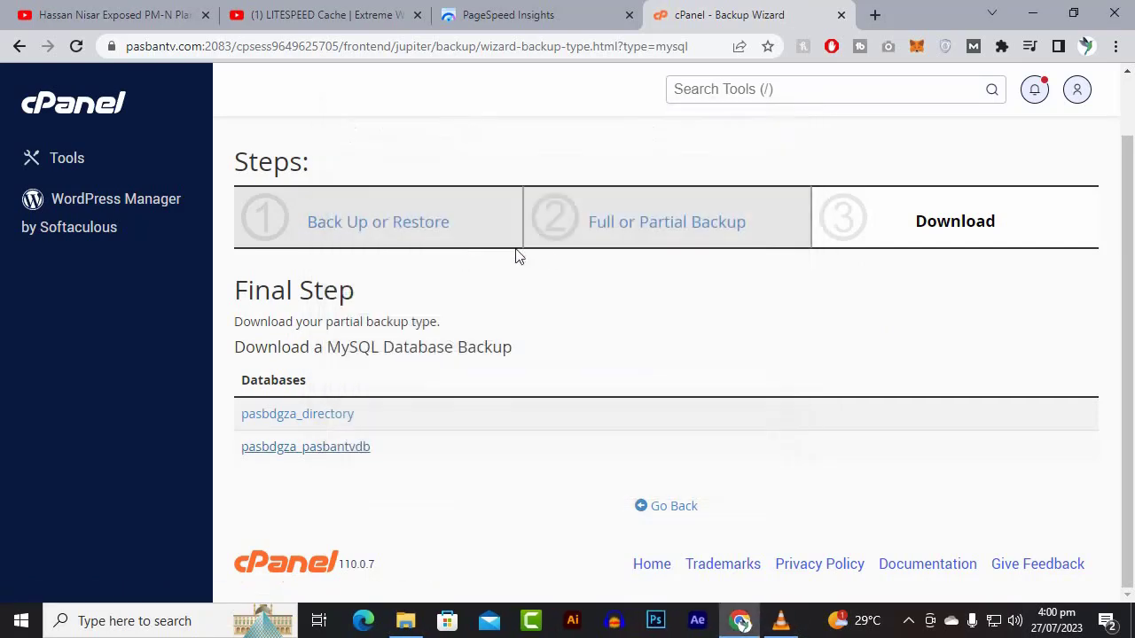
# - Return to the tools overview and open File Manager from the Files group
pyautogui.scroll(1, 501, 381)
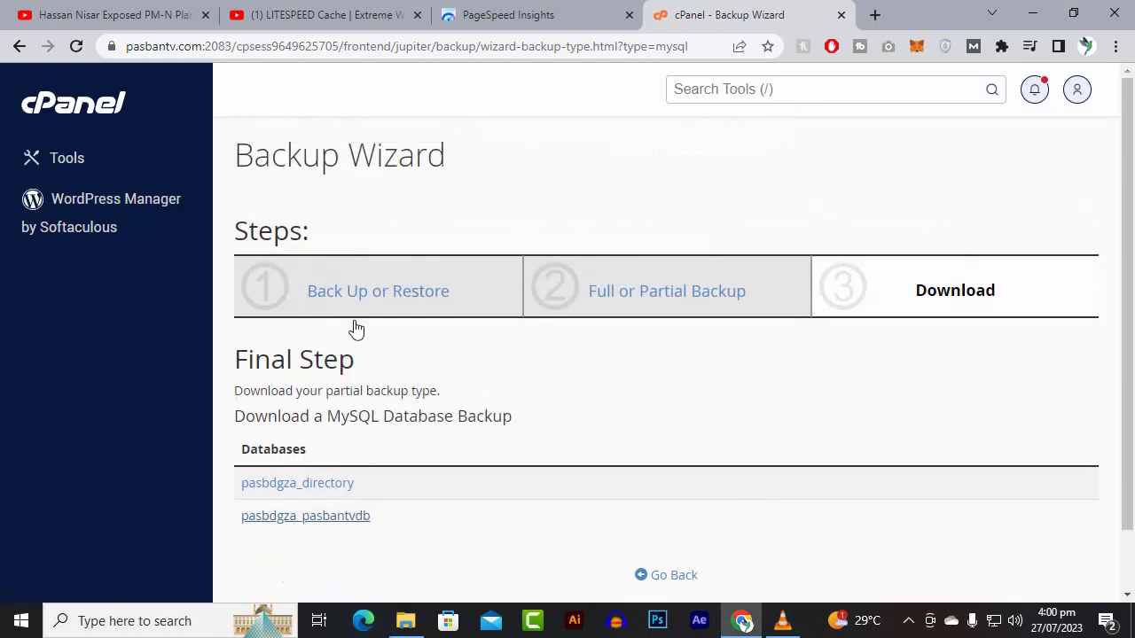
pyautogui.click(124, 122)
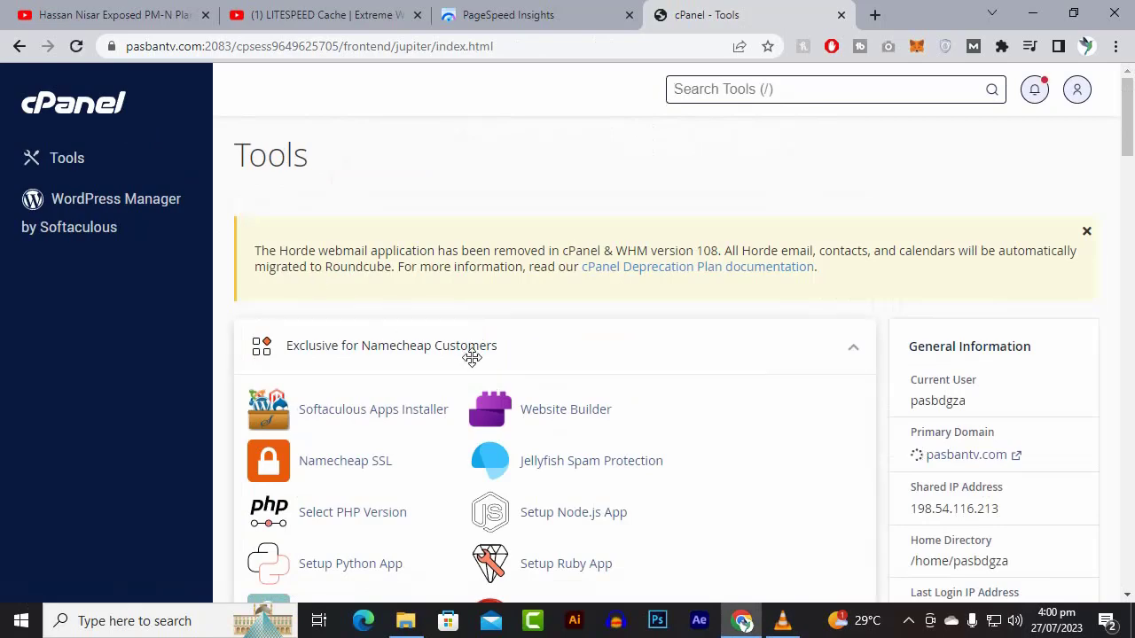
pyautogui.scroll(-3, 470, 357)
pyautogui.scroll(1, 479, 356)
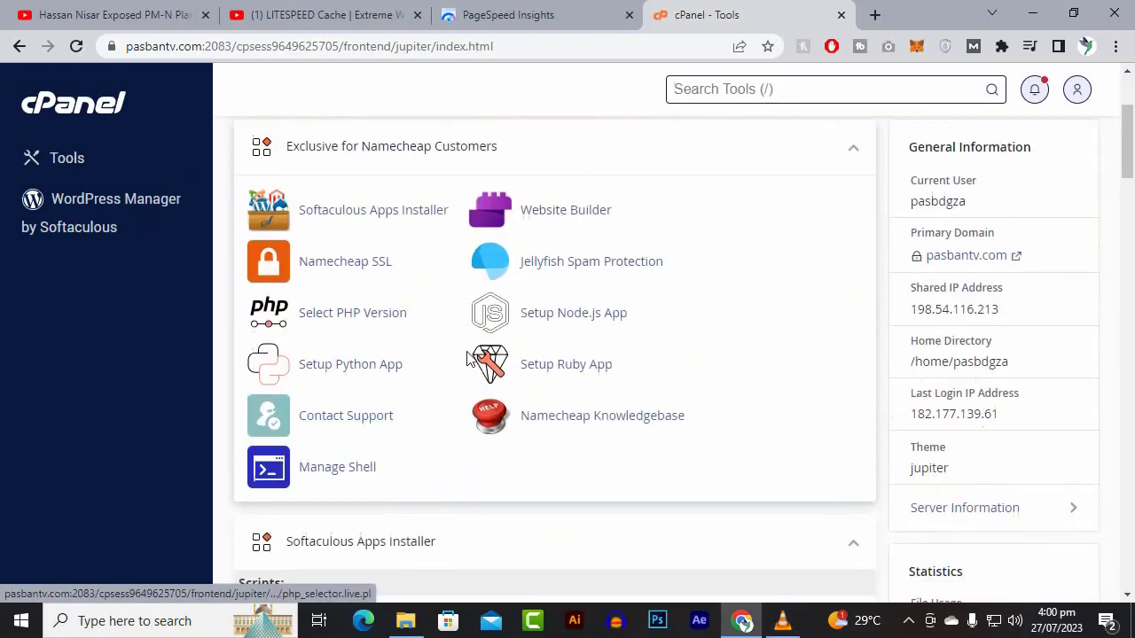
pyautogui.scroll(-4, 469, 359)
pyautogui.scroll(-3, 469, 358)
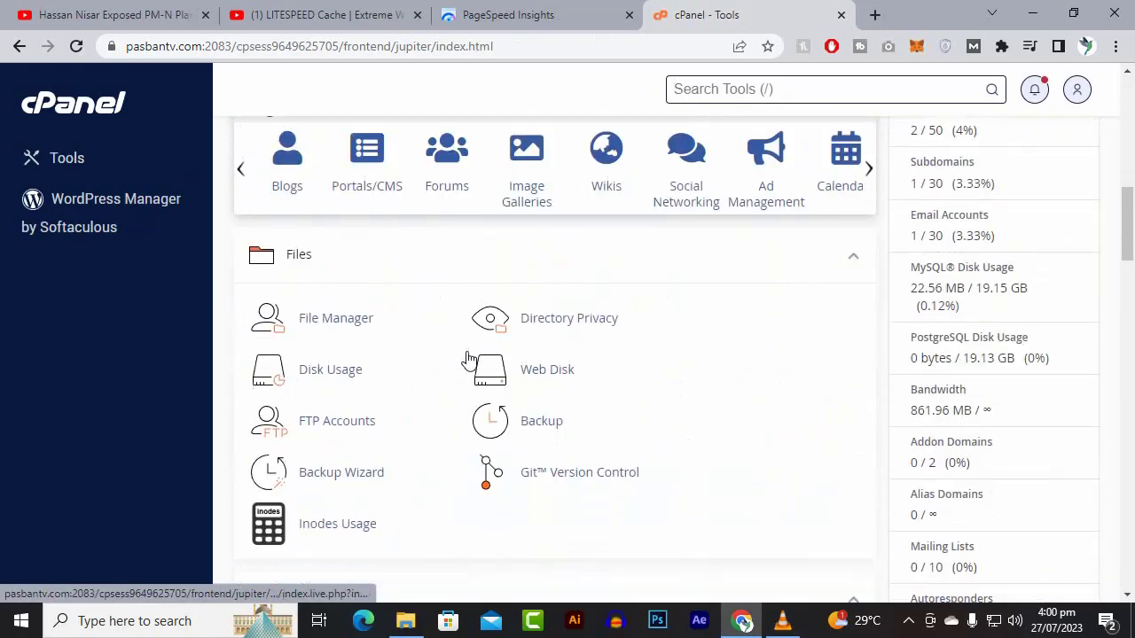
pyautogui.click(316, 317)
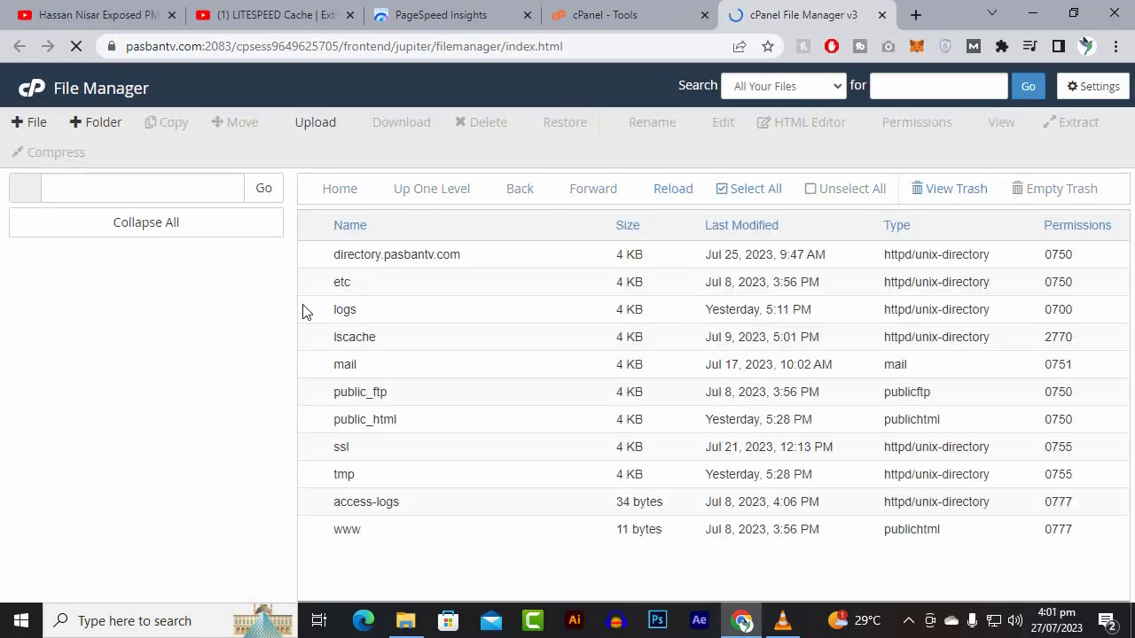
# - Open the public_html folder, check the contents of its pasbantv subfolder and go back to public_html
pyautogui.doubleClick(436, 419)
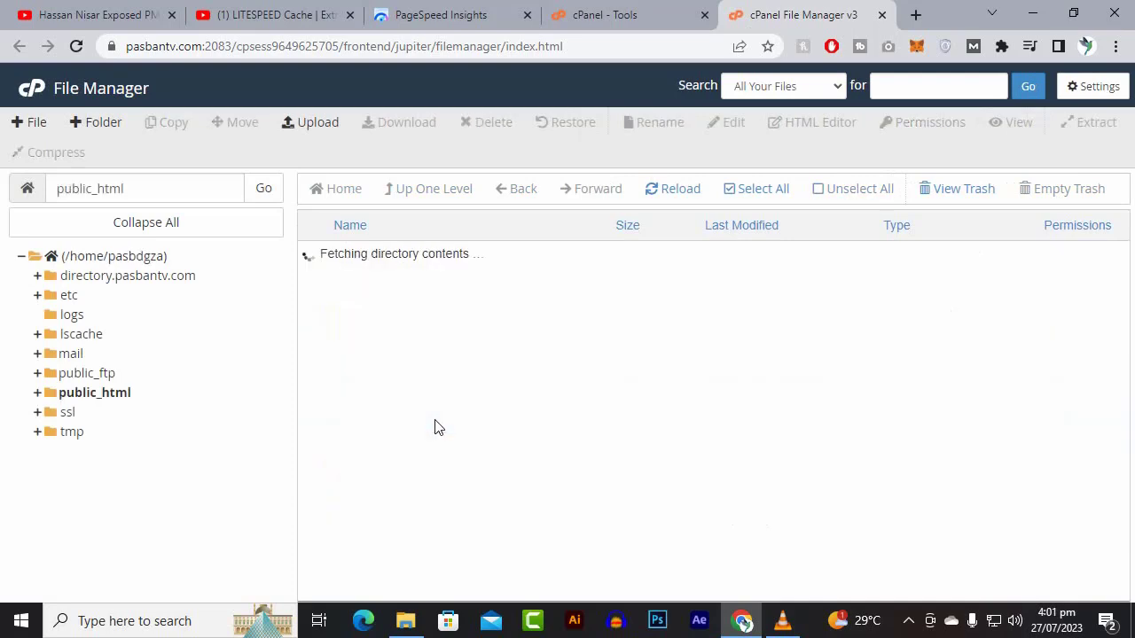
pyautogui.scroll(-4, 425, 436)
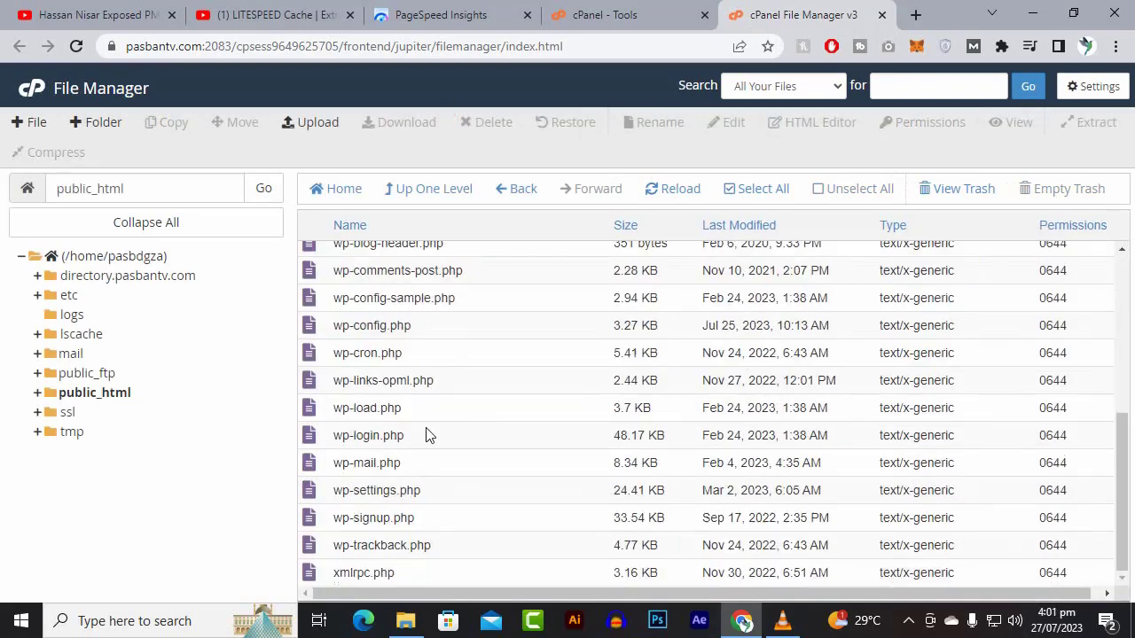
pyautogui.scroll(4, 426, 433)
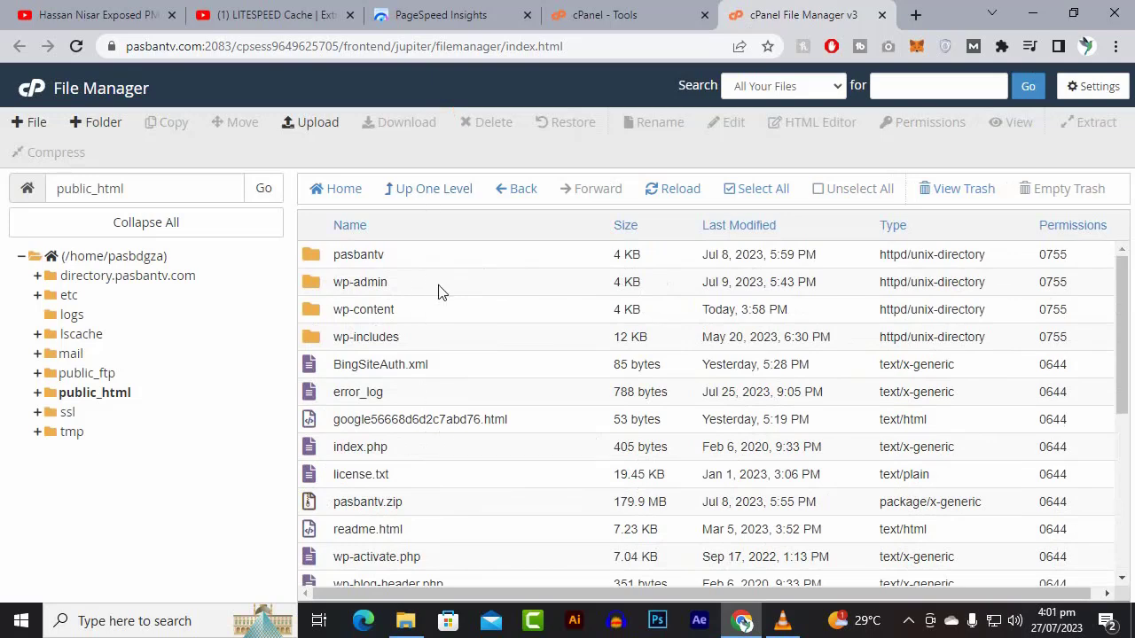
pyautogui.doubleClick(446, 264)
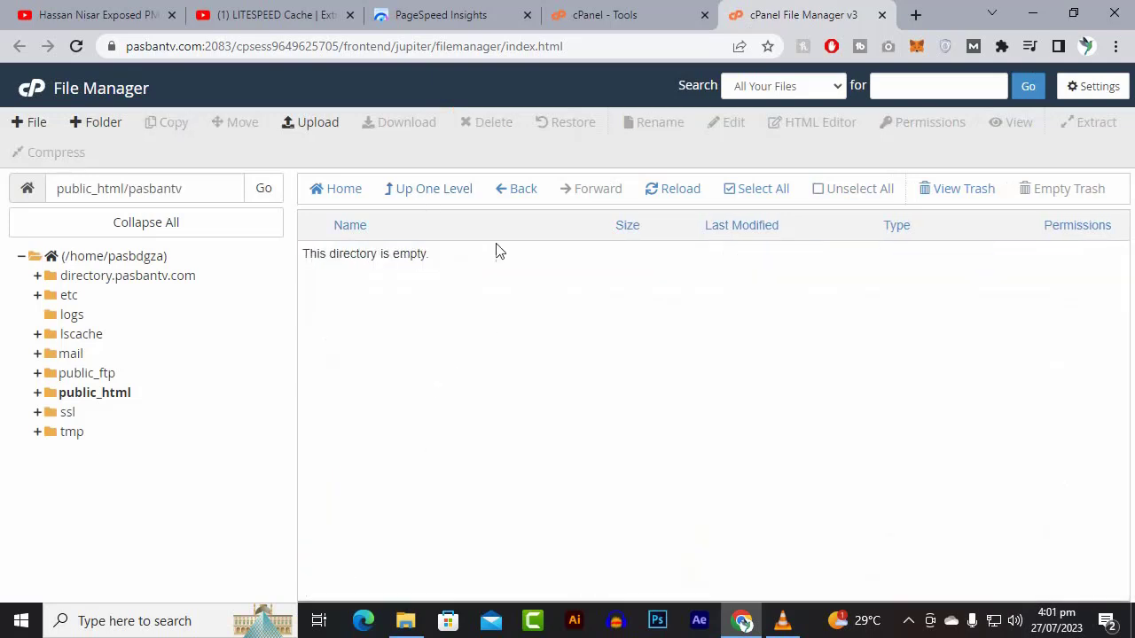
pyautogui.click(523, 204)
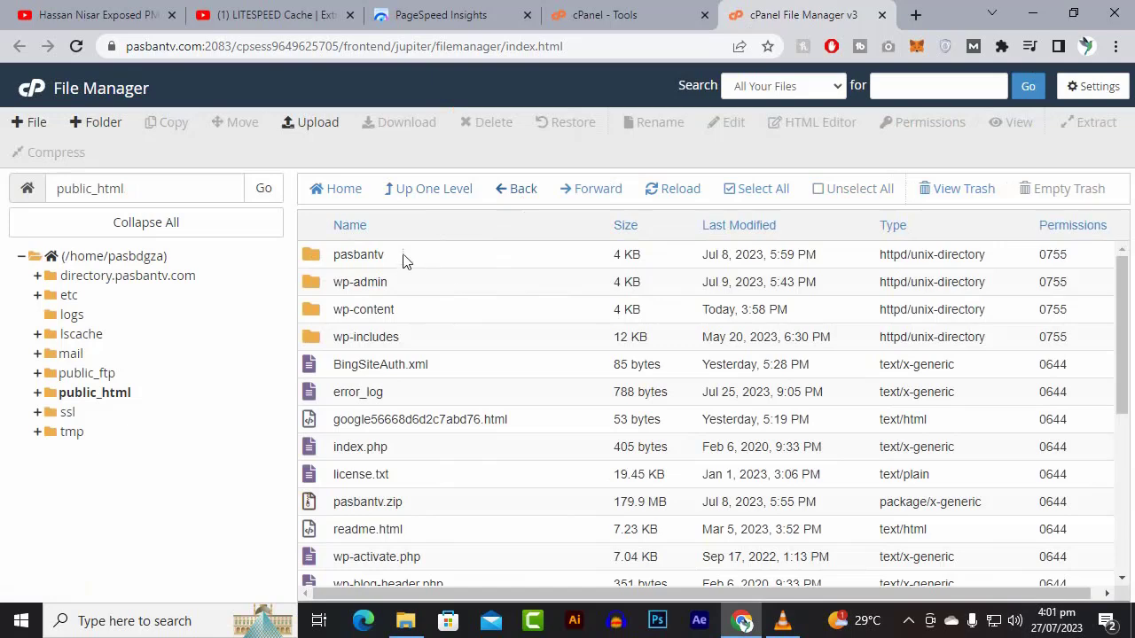
# - Permanently delete the pasbantv folder from public_html, skipping the trash
pyautogui.click(404, 264)
pyautogui.click(494, 126)
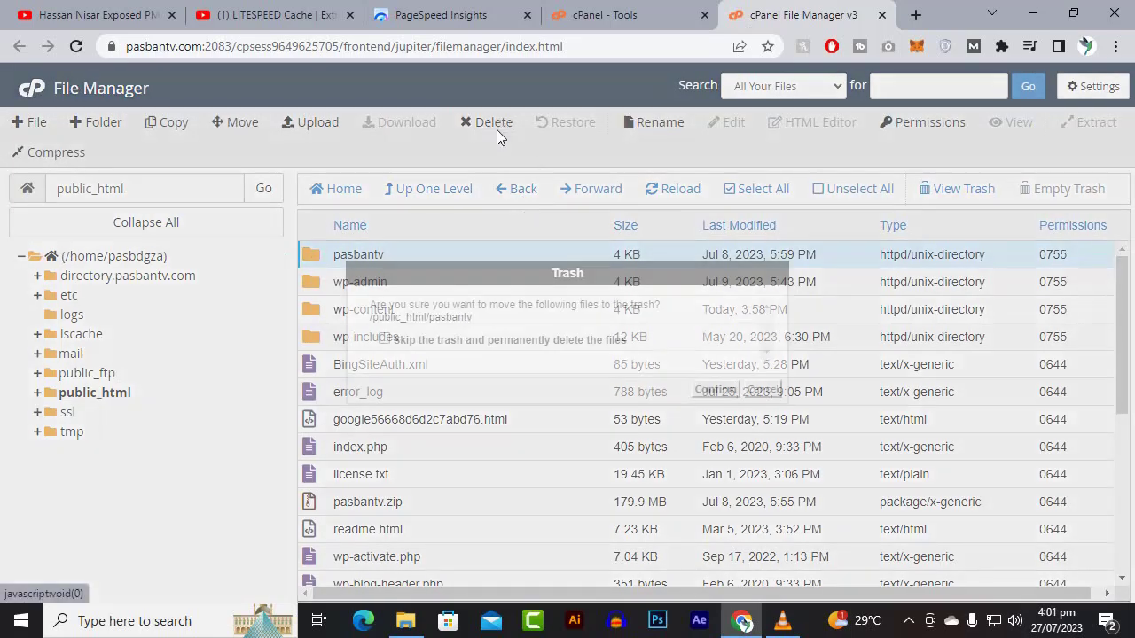
pyautogui.click(604, 345)
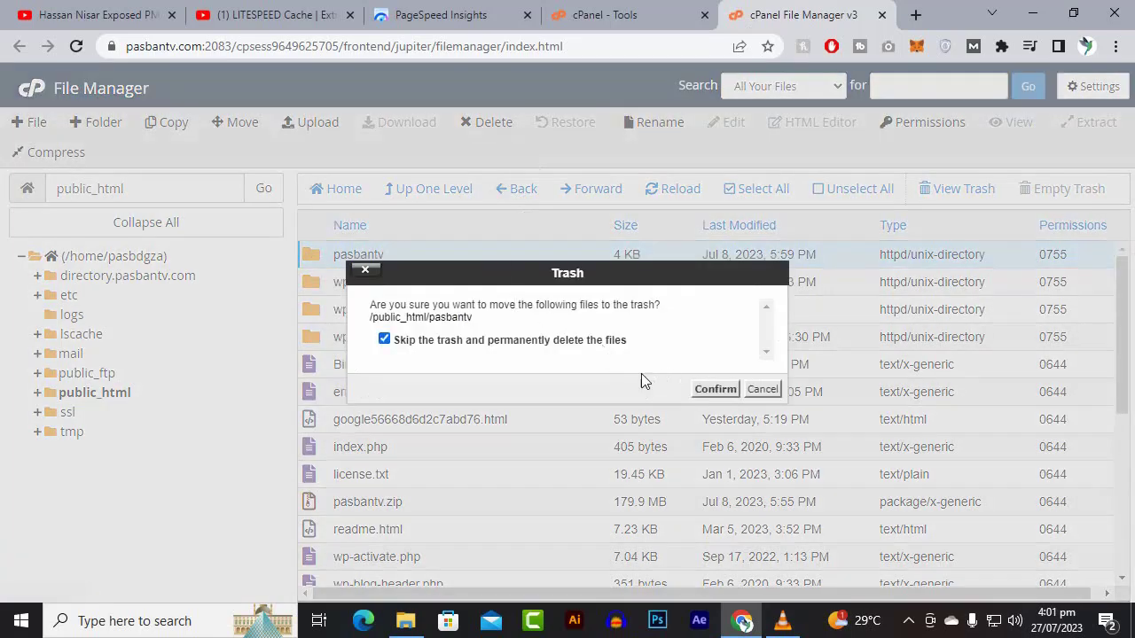
pyautogui.click(712, 390)
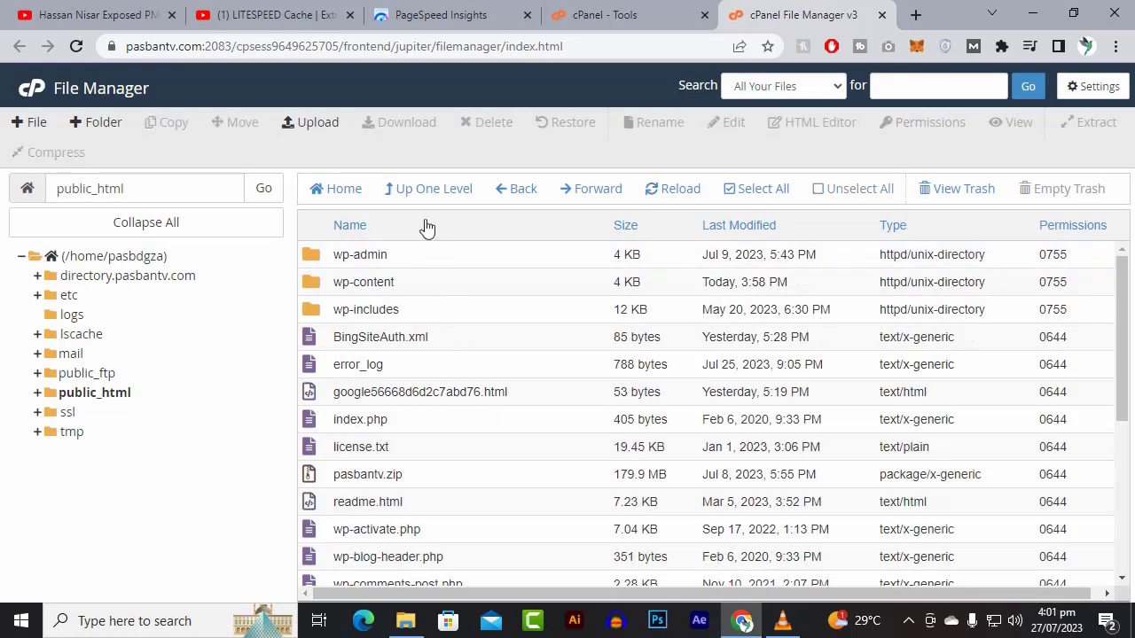
# - Start a new folder in public_html and enter BACKUP27072023 as its name
pyautogui.click(105, 124)
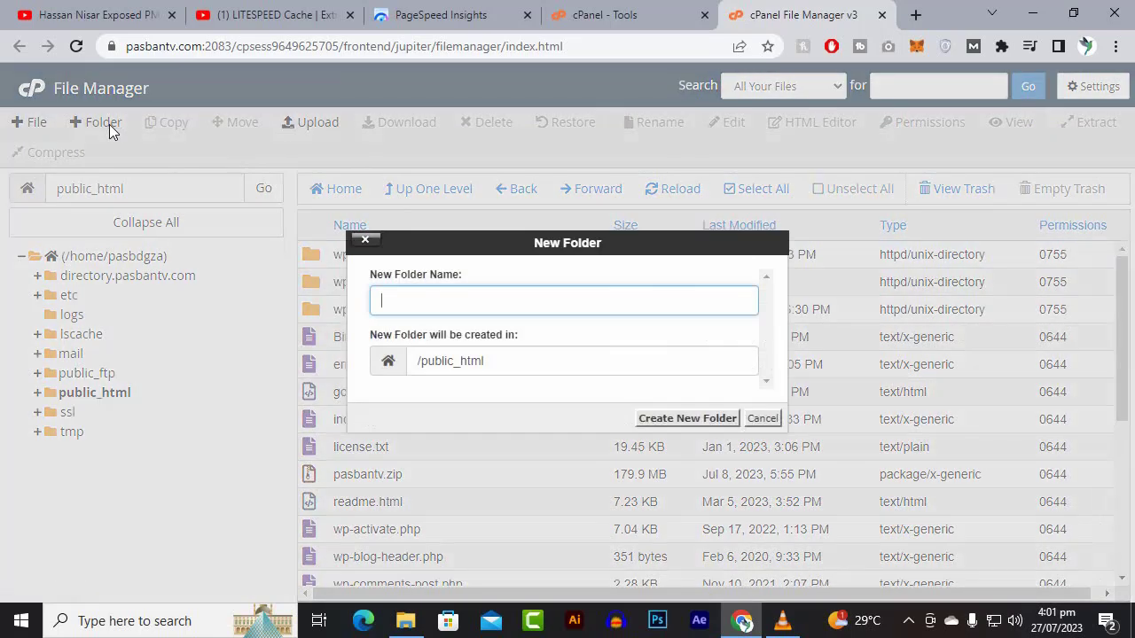
pyautogui.click(505, 278)
pyautogui.click(497, 297)
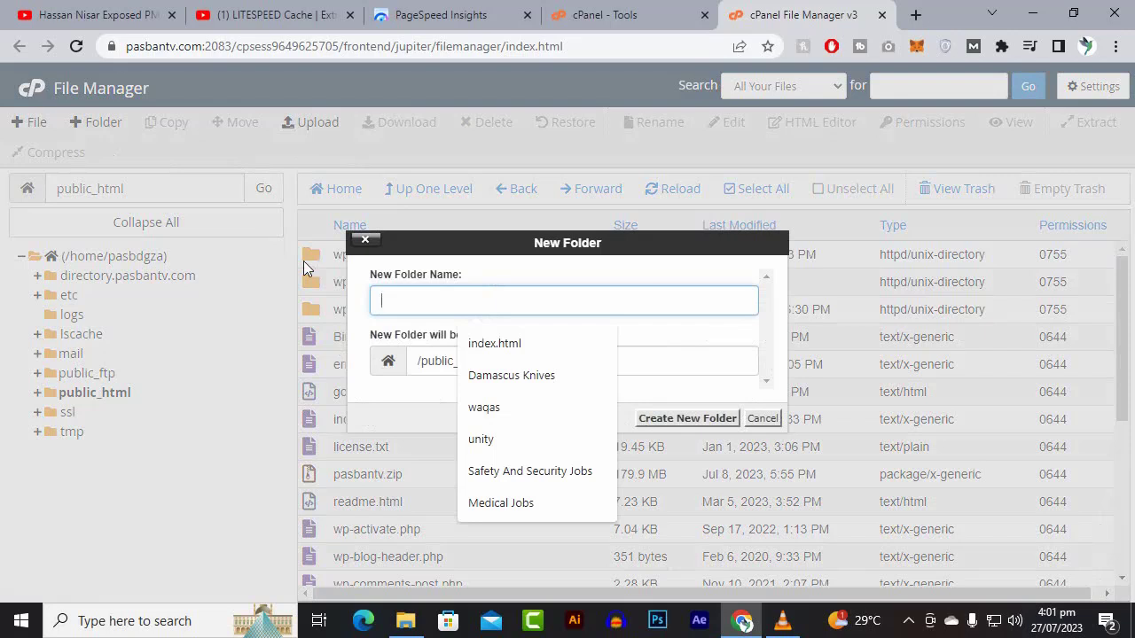
pyautogui.write('BA')
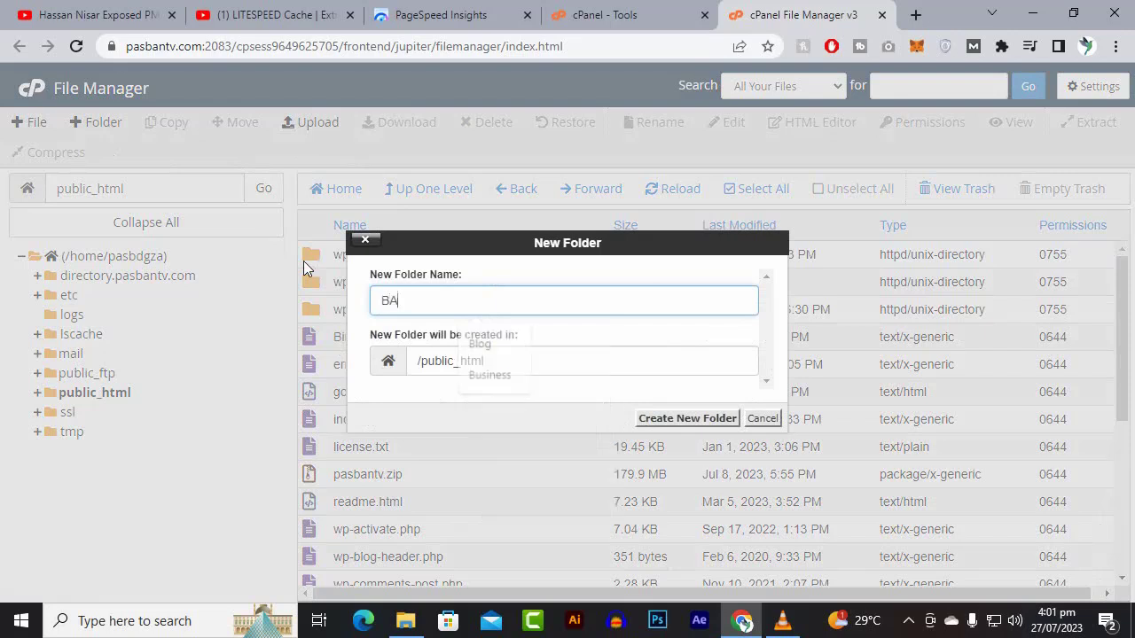
pyautogui.write('CKUP')
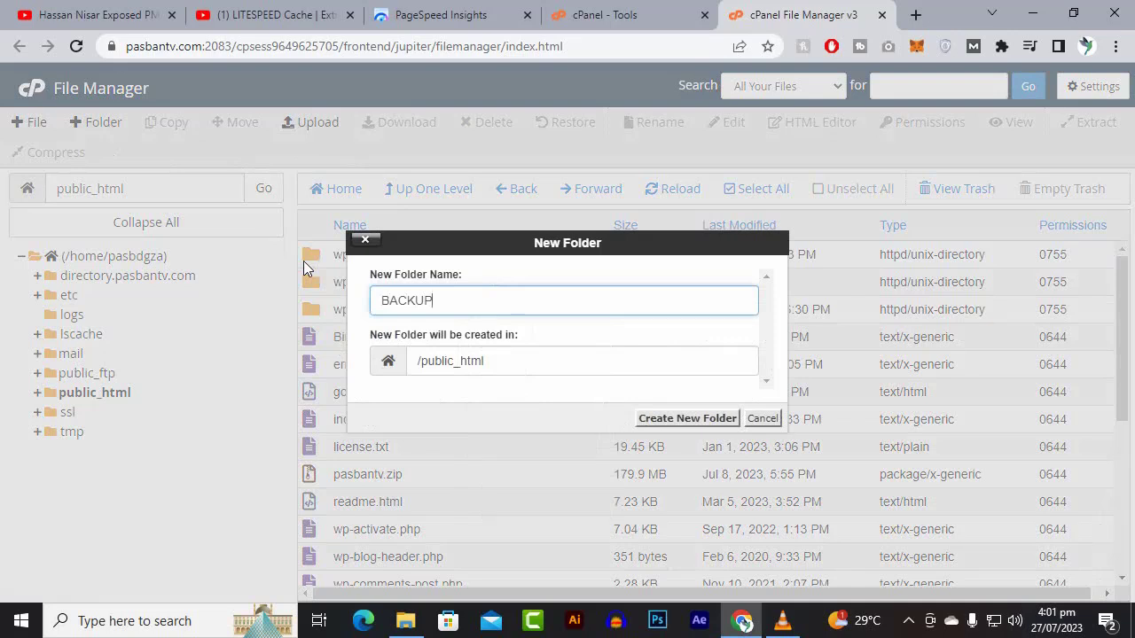
pyautogui.write('27072023')
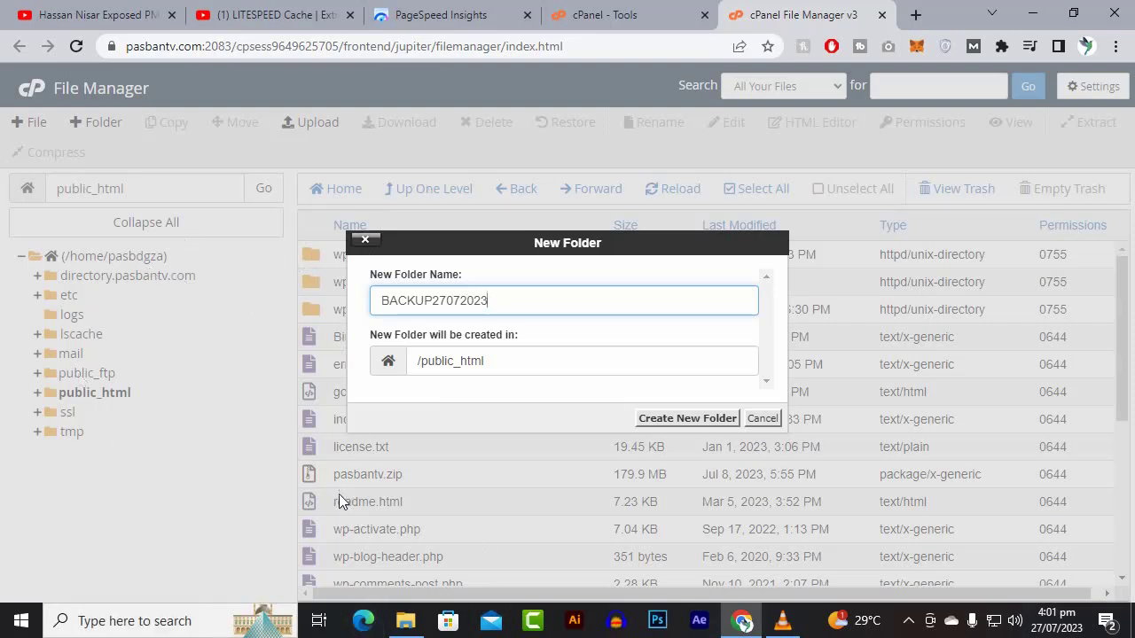
# - Copy the entered folder name BACKUP27072023 to the clipboard and create the folder in public_html
pyautogui.hotkey('ctrl', 'a')
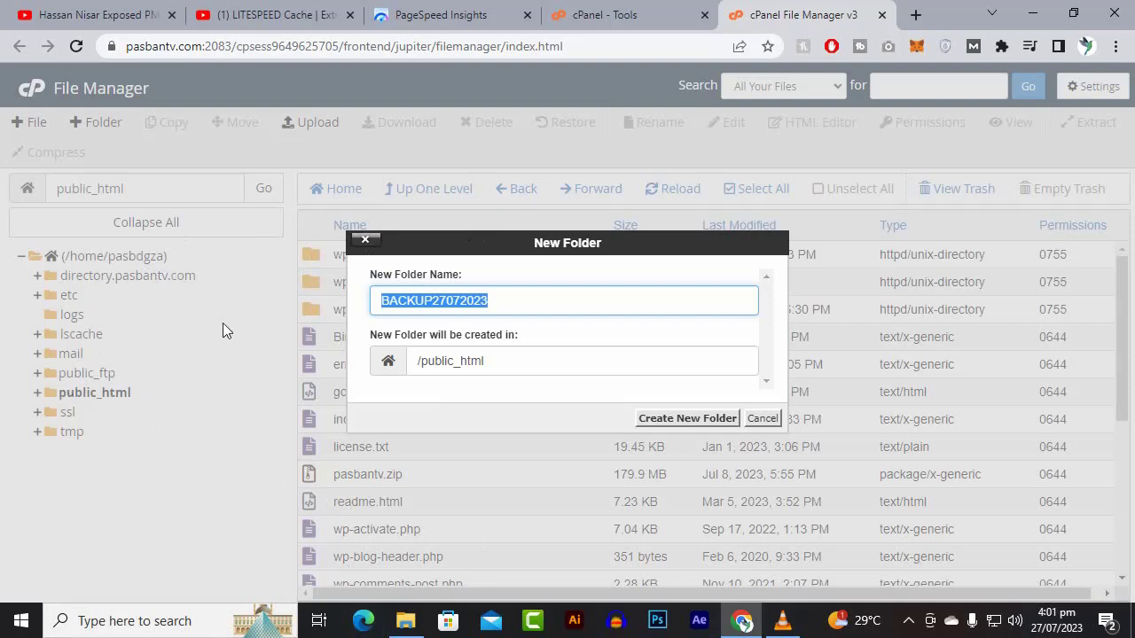
pyautogui.rightClick(315, 465)
pyautogui.click(543, 476)
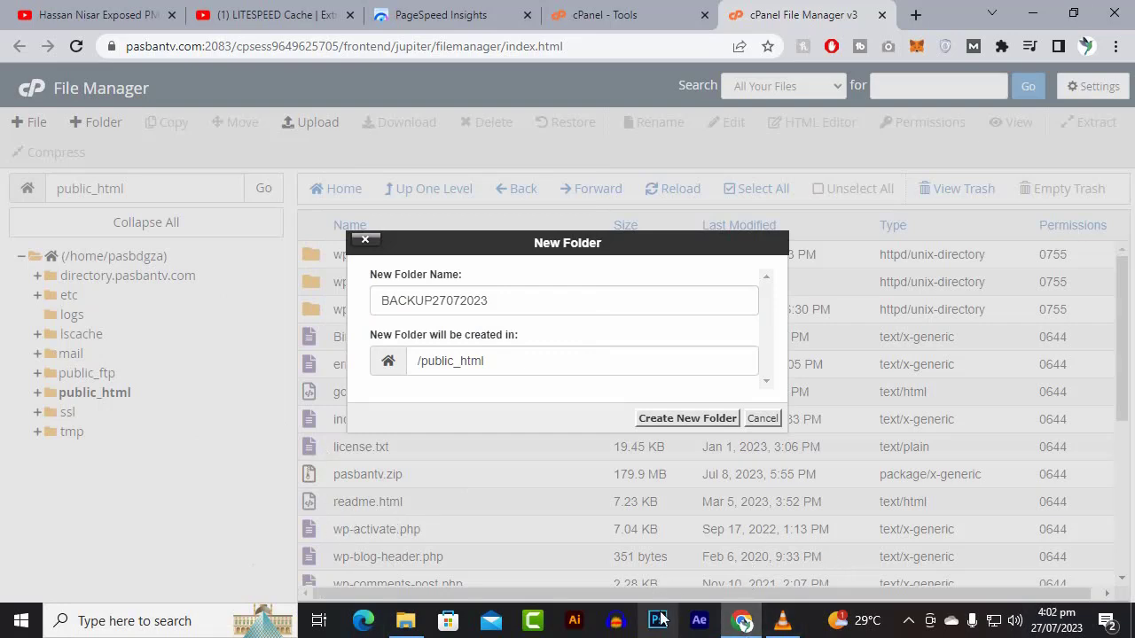
pyautogui.moveTo(537, 298); pyautogui.dragTo(330, 292)
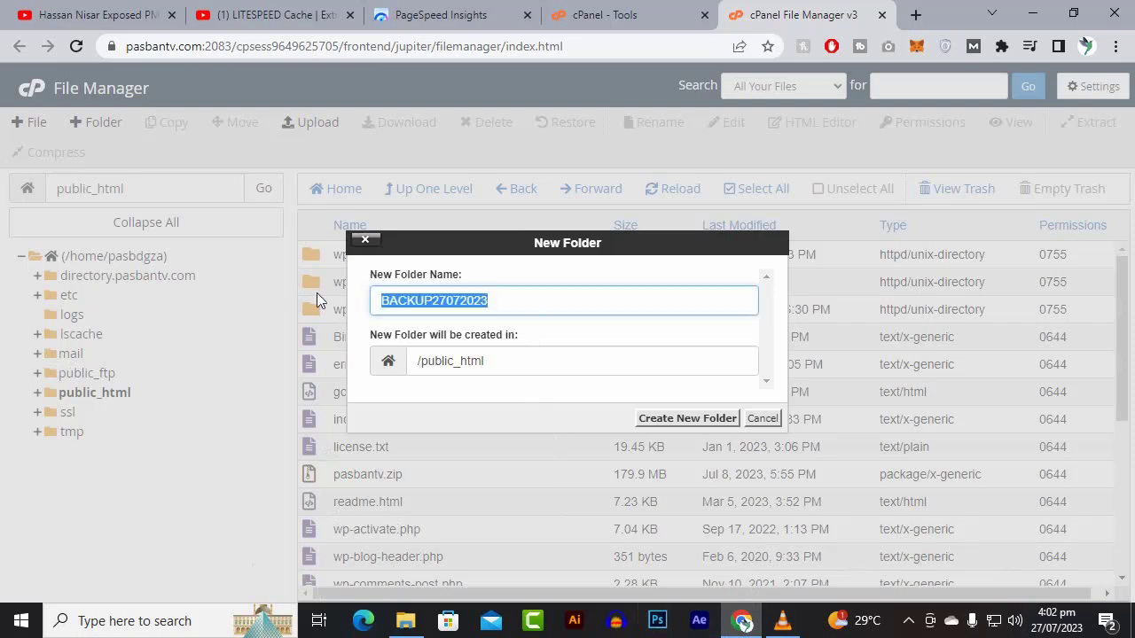
pyautogui.rightClick(454, 307)
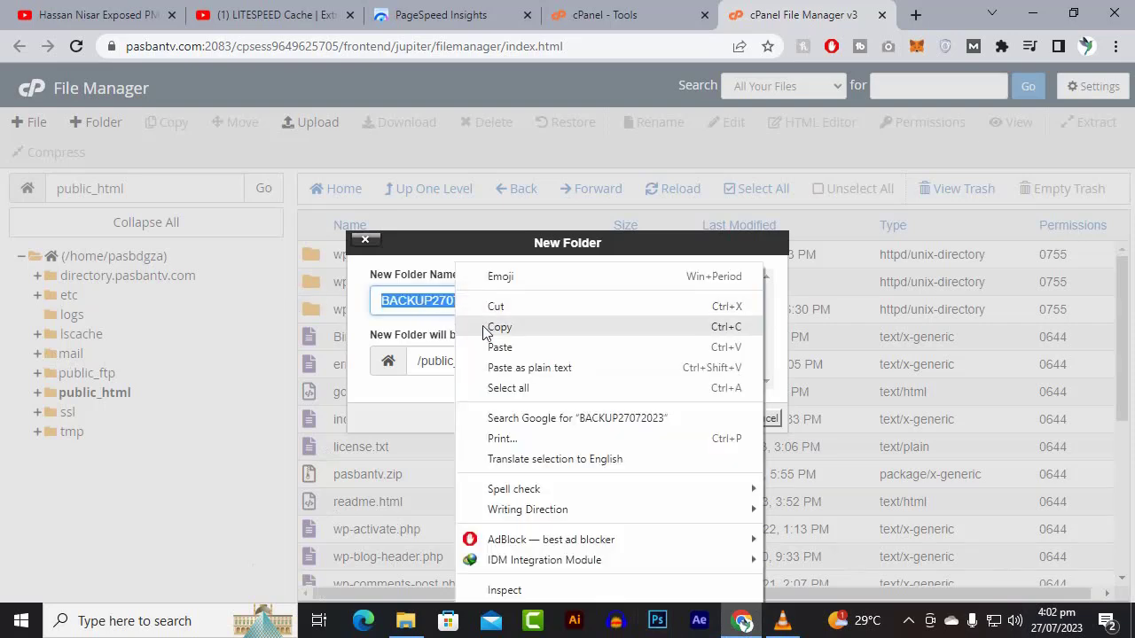
pyautogui.click(487, 329)
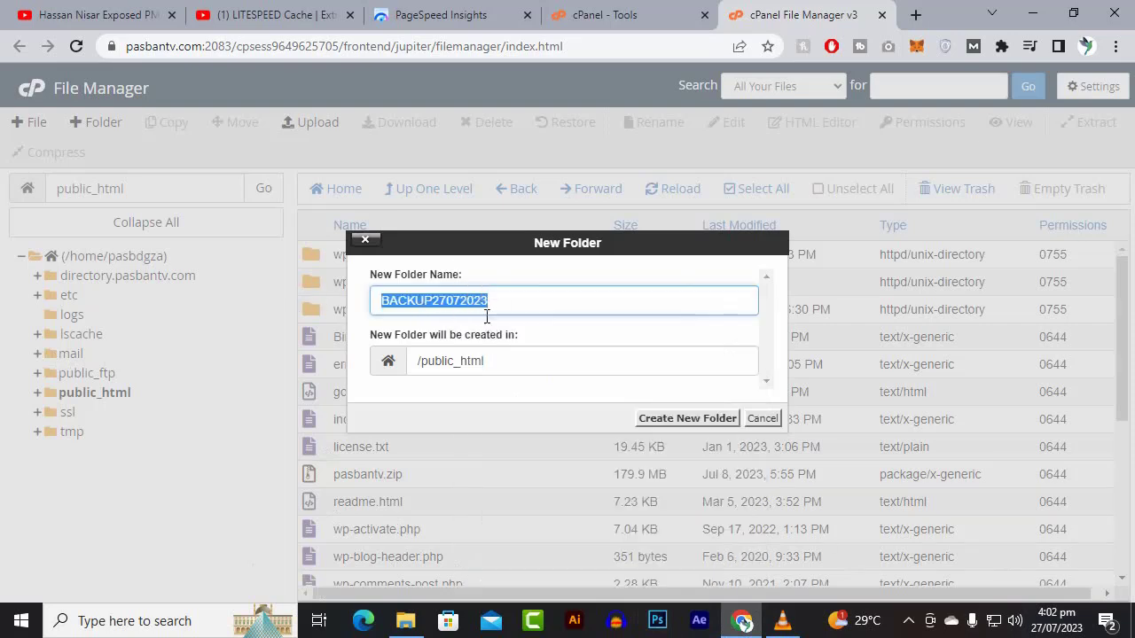
pyautogui.click(688, 418)
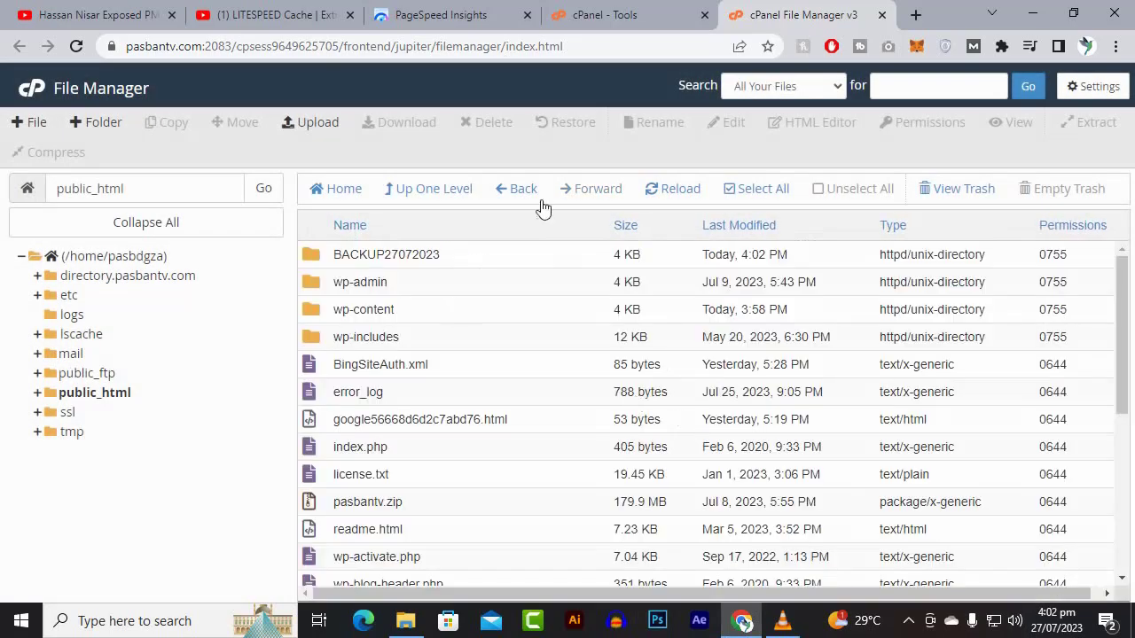
# - Copy everything in public_html except the BACKUP27072023 folder to the path /public_html/BACKUP27072023
pyautogui.click(768, 197)
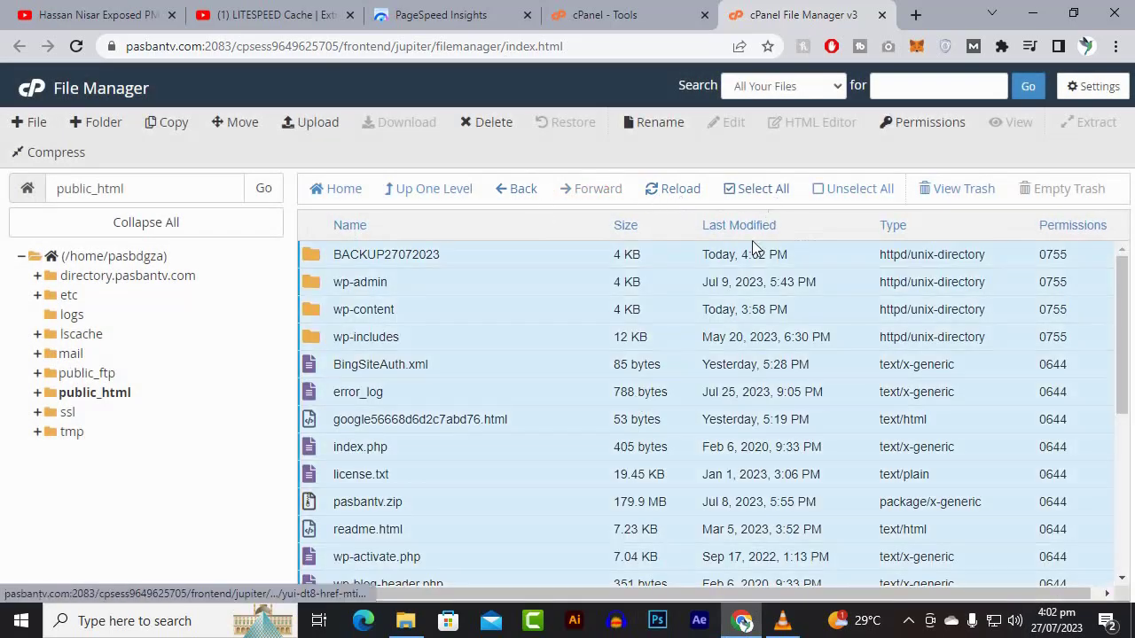
pyautogui.keyDown('ctrl'); pyautogui.click(469, 255); pyautogui.keyUp('ctrl')
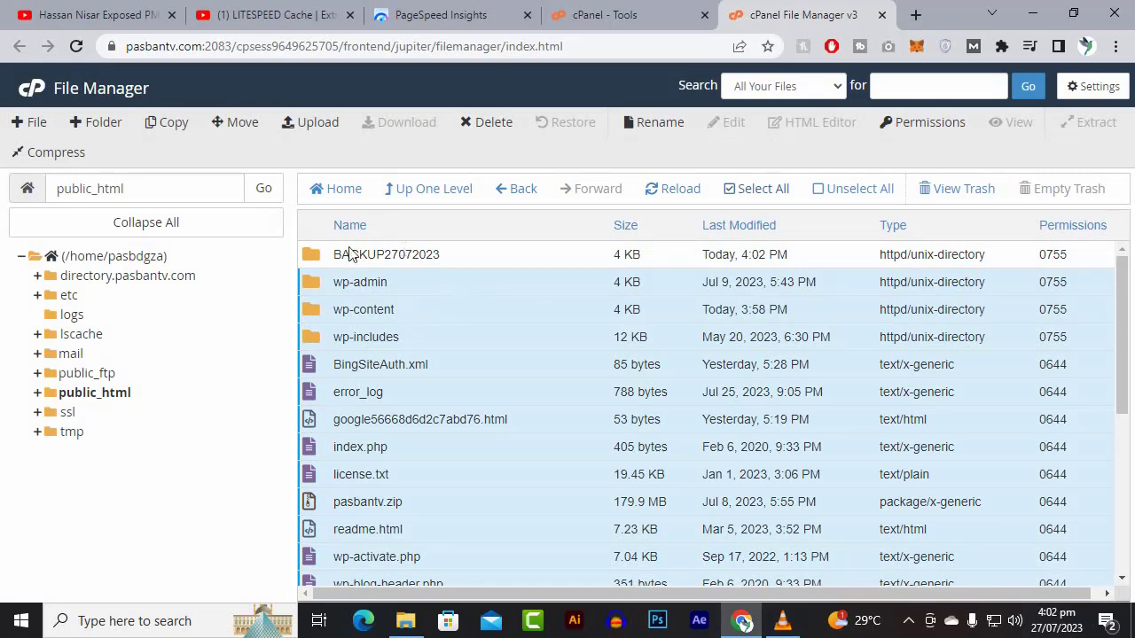
pyautogui.click(168, 122)
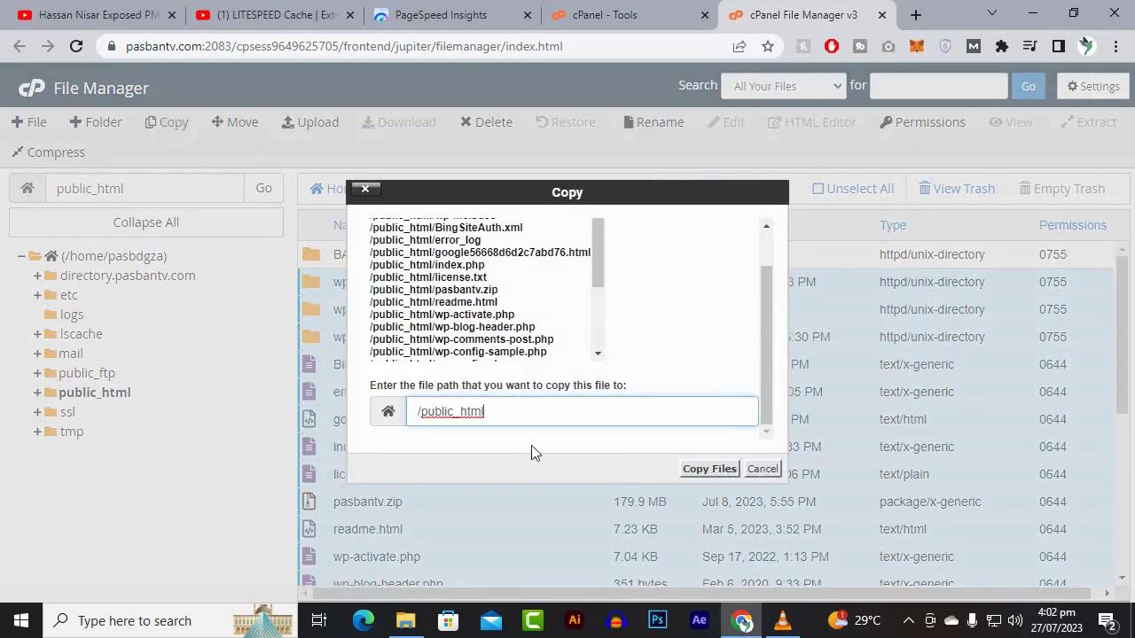
pyautogui.write('/')
pyautogui.rightClick(562, 416)
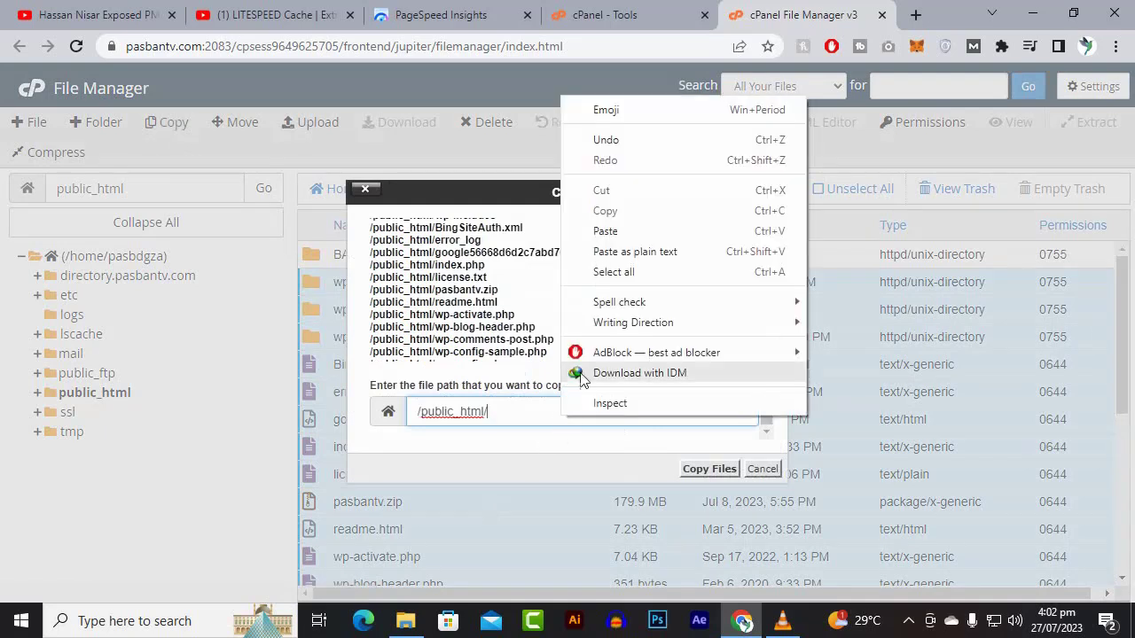
pyautogui.click(627, 223)
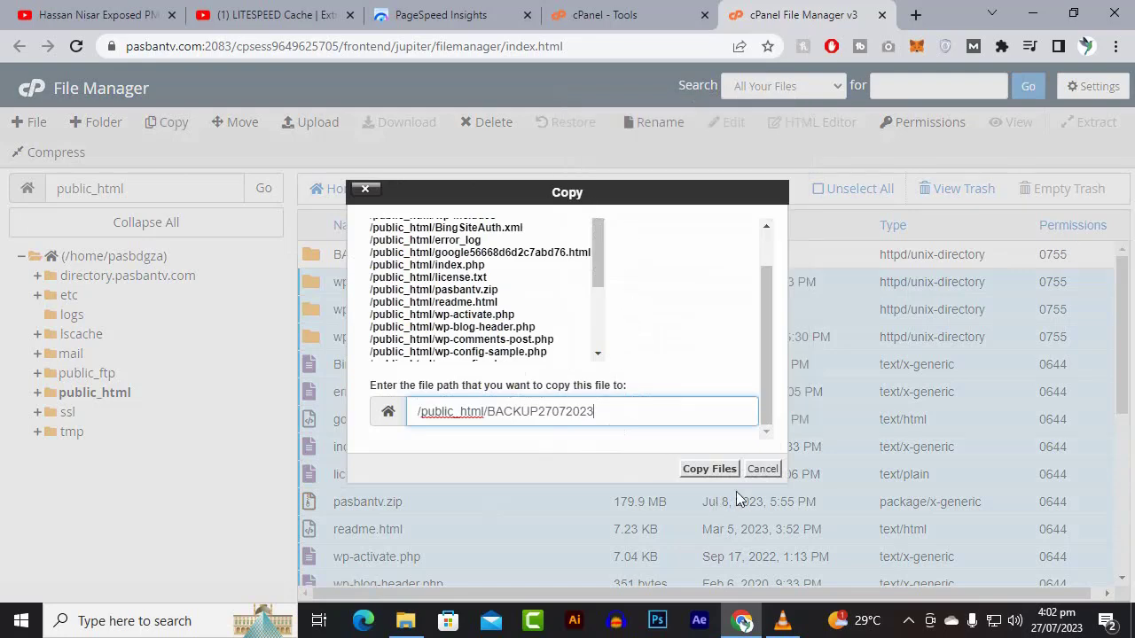
pyautogui.click(718, 469)
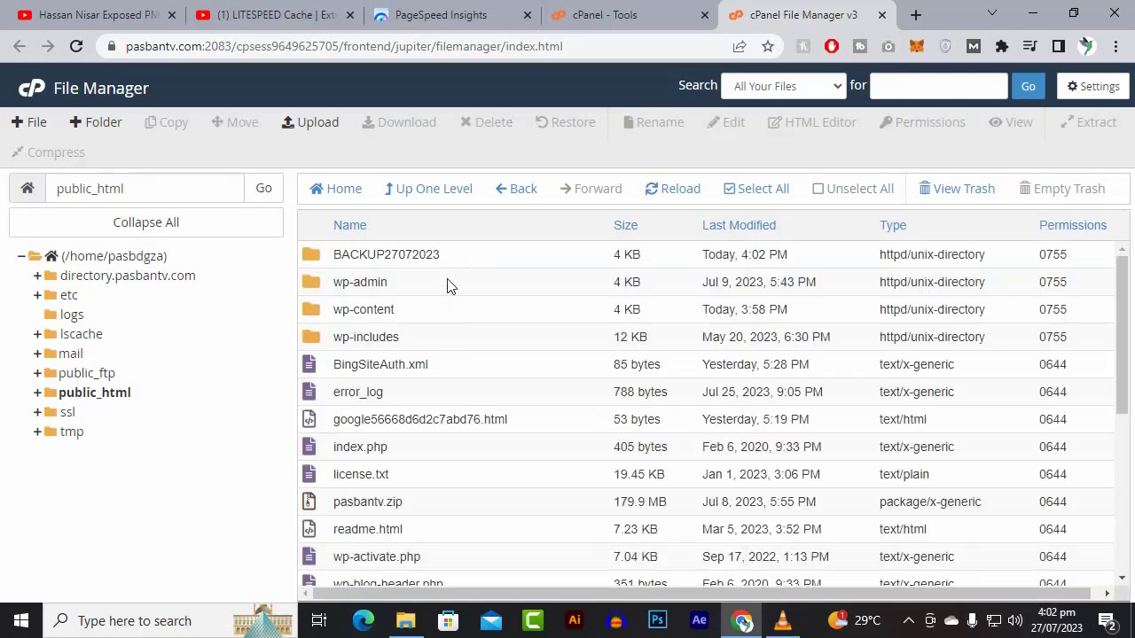
# - Open the BACKUP27072023 folder, check the copied files and go back up to public_html
pyautogui.click(458, 263)
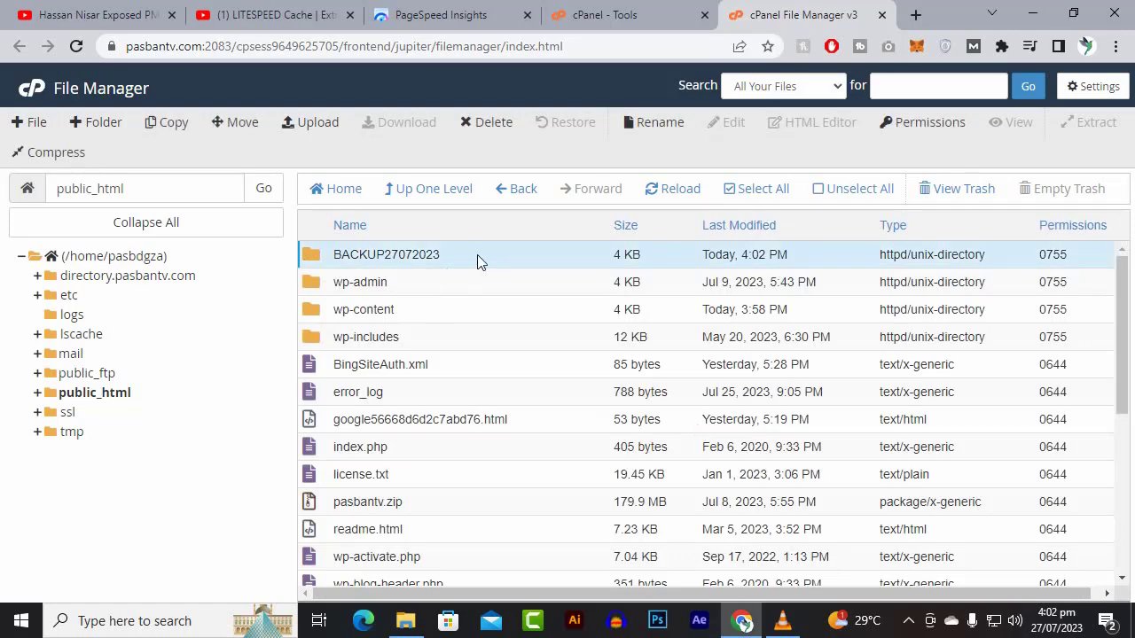
pyautogui.doubleClick(477, 261)
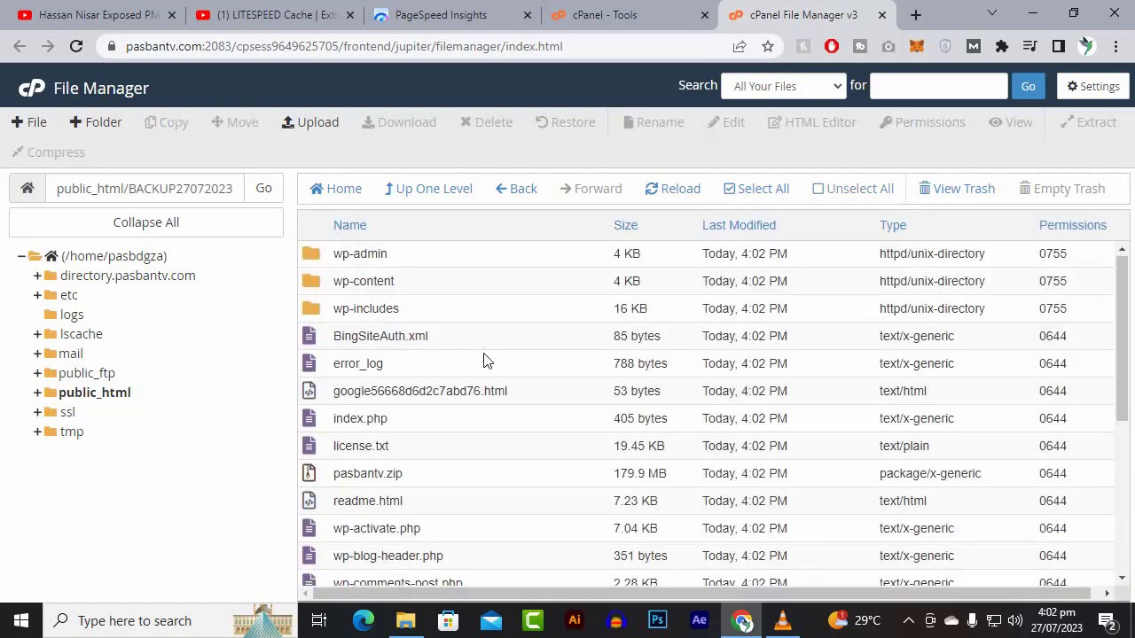
pyautogui.scroll(-3, 481, 293)
pyautogui.scroll(3, 487, 363)
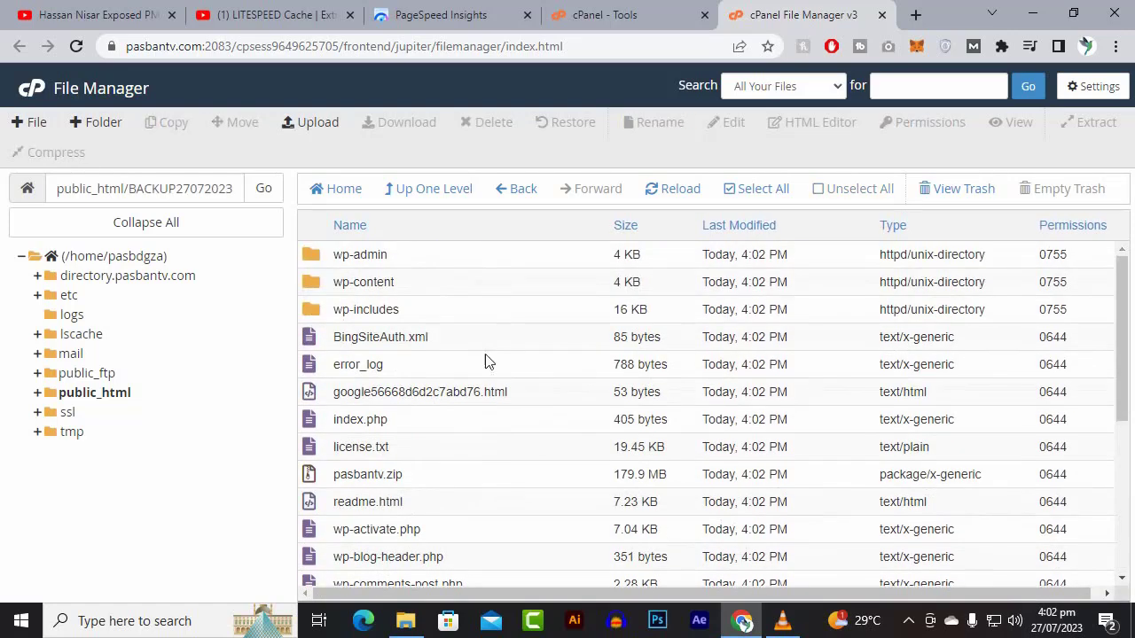
pyautogui.click(452, 190)
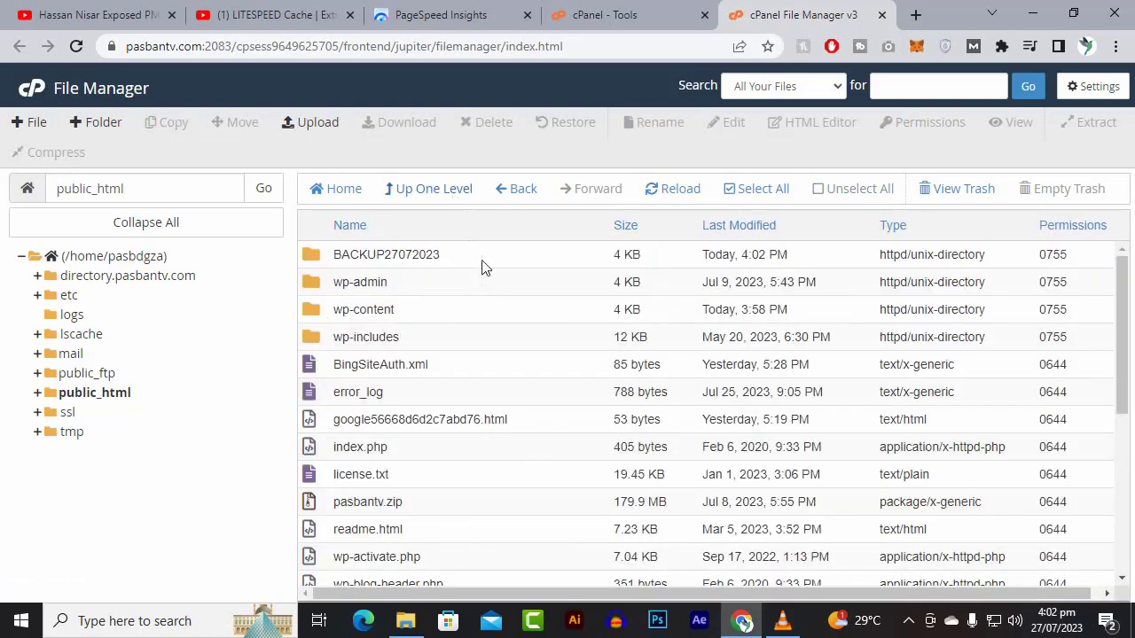
# - Compress the BACKUP27072023 folder into the Zip Archive /public_html/BACKUP27072023.zip, then look through the compression results and close them
pyautogui.click(482, 259)
pyautogui.rightClick(472, 261)
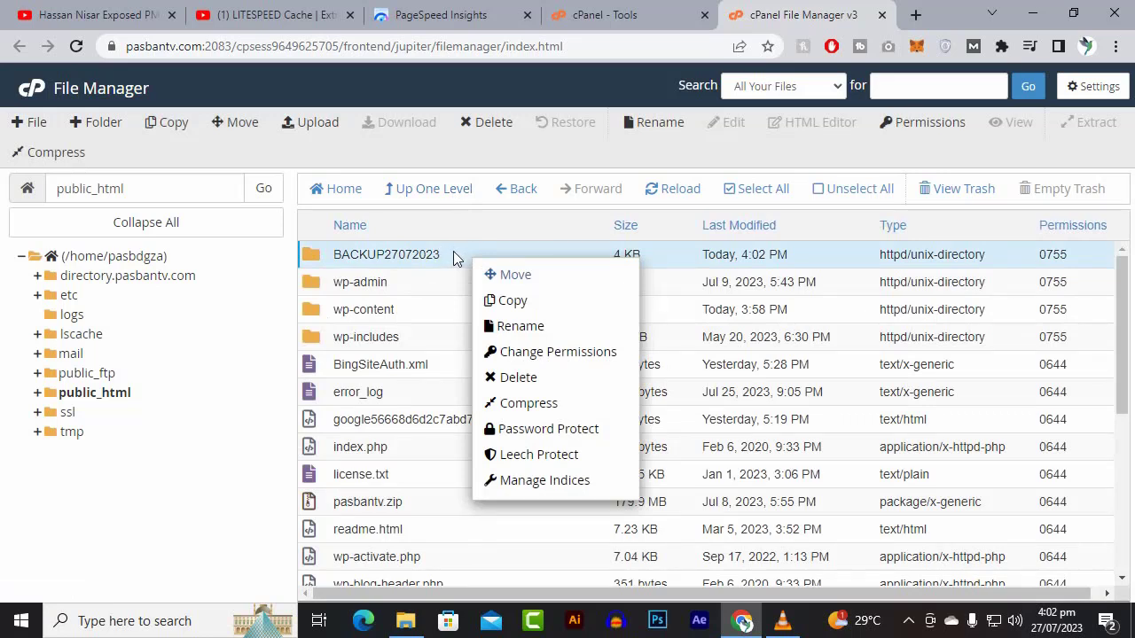
pyautogui.click(523, 409)
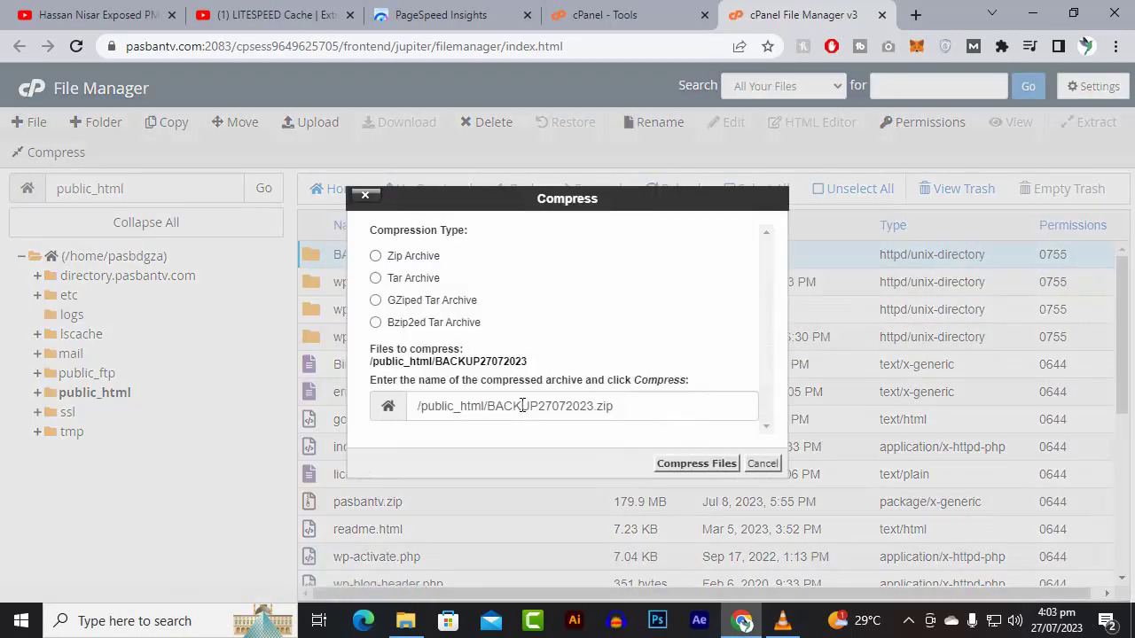
pyautogui.click(414, 256)
pyautogui.click(679, 463)
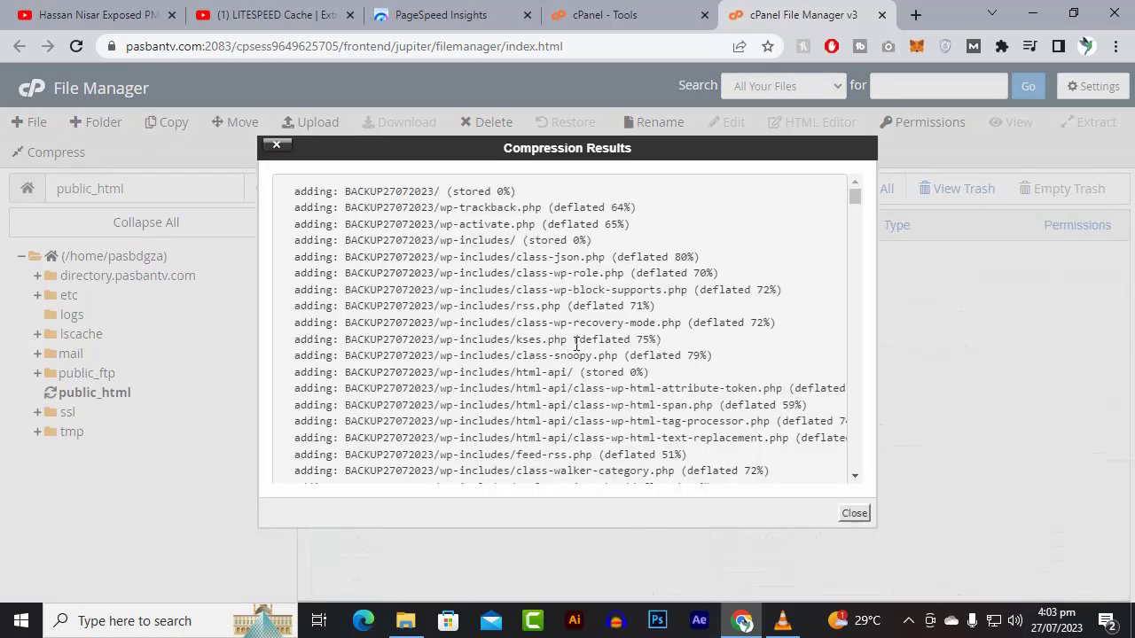
pyautogui.scroll(-10, 656, 321)
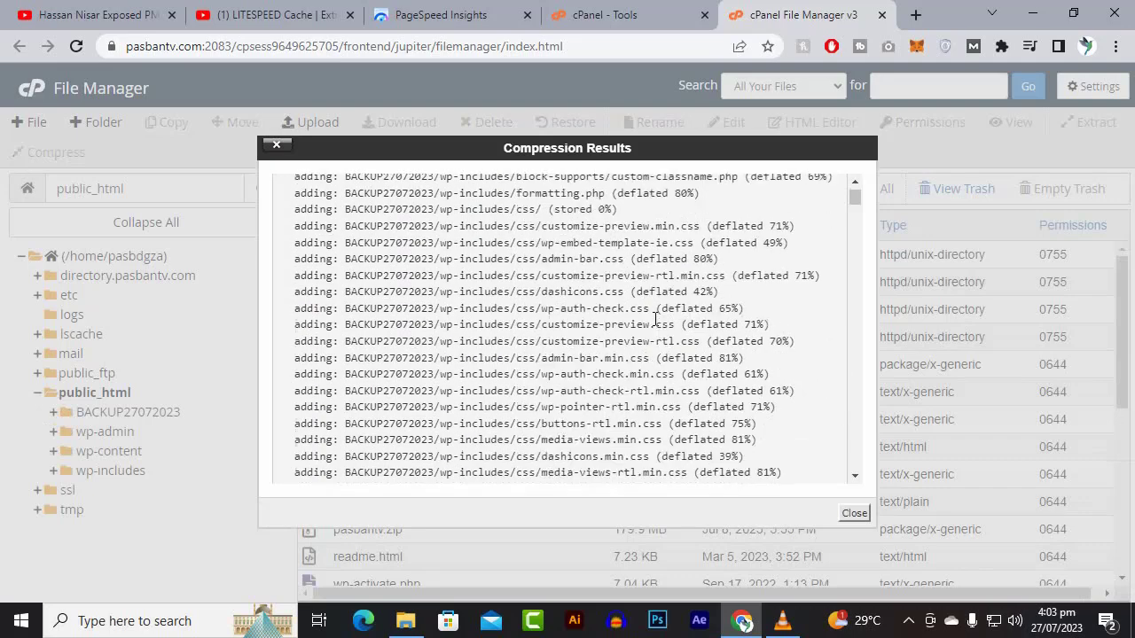
pyautogui.scroll(-5, 790, 211)
pyautogui.moveTo(855, 197); pyautogui.dragTo(848, 532)
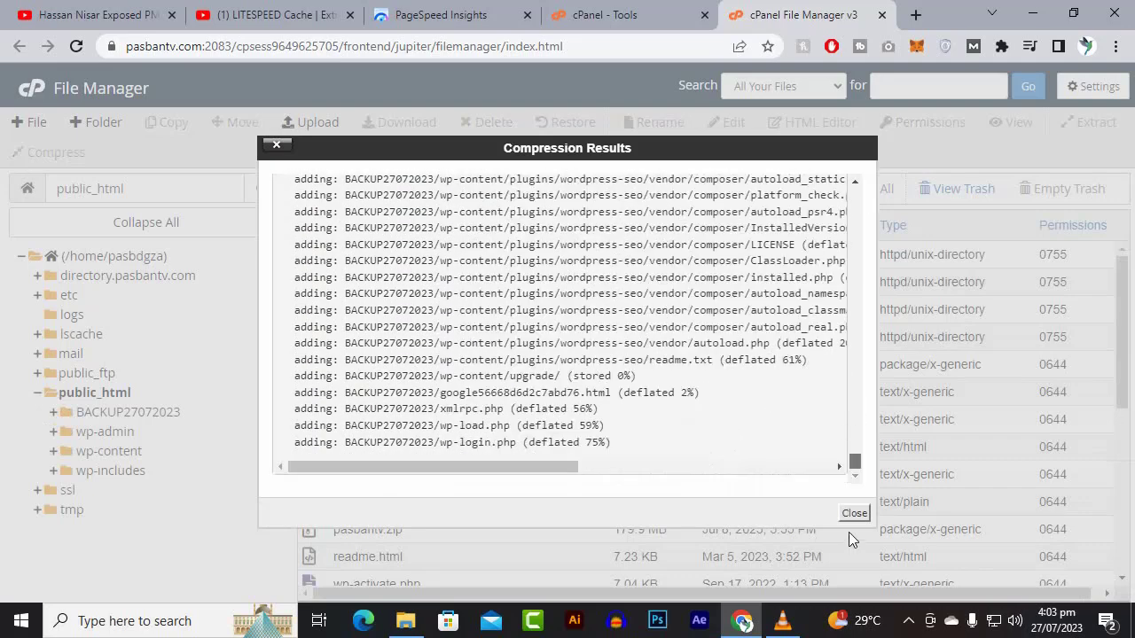
pyautogui.click(854, 513)
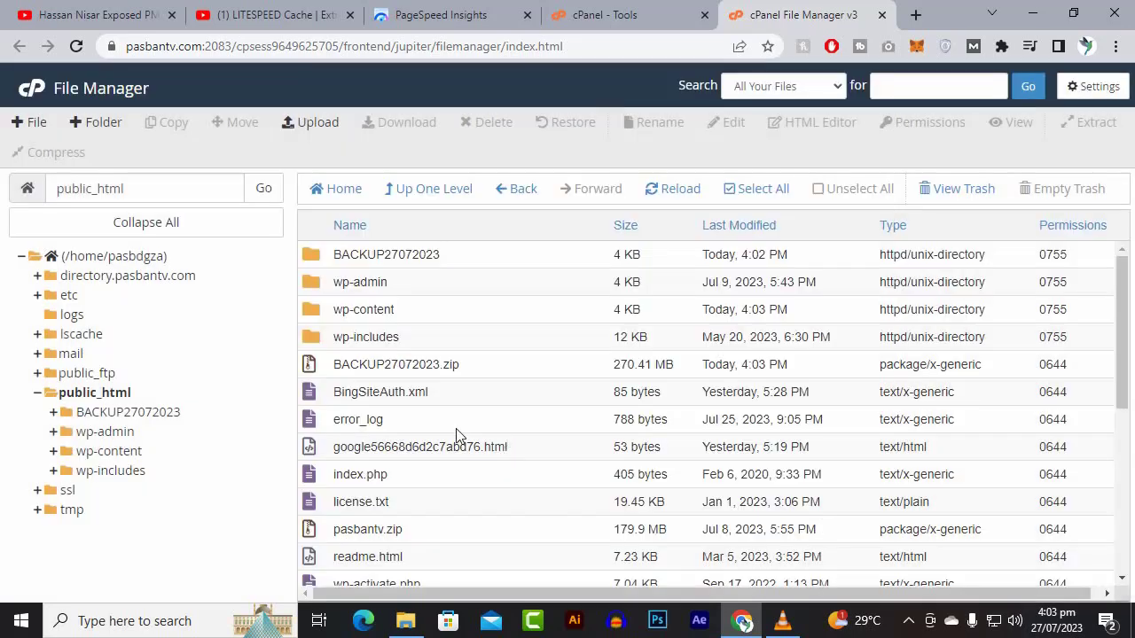
# - Permanently delete the uncompressed BACKUP27072023 folder from public_html, skipping the trash
pyautogui.click(459, 254)
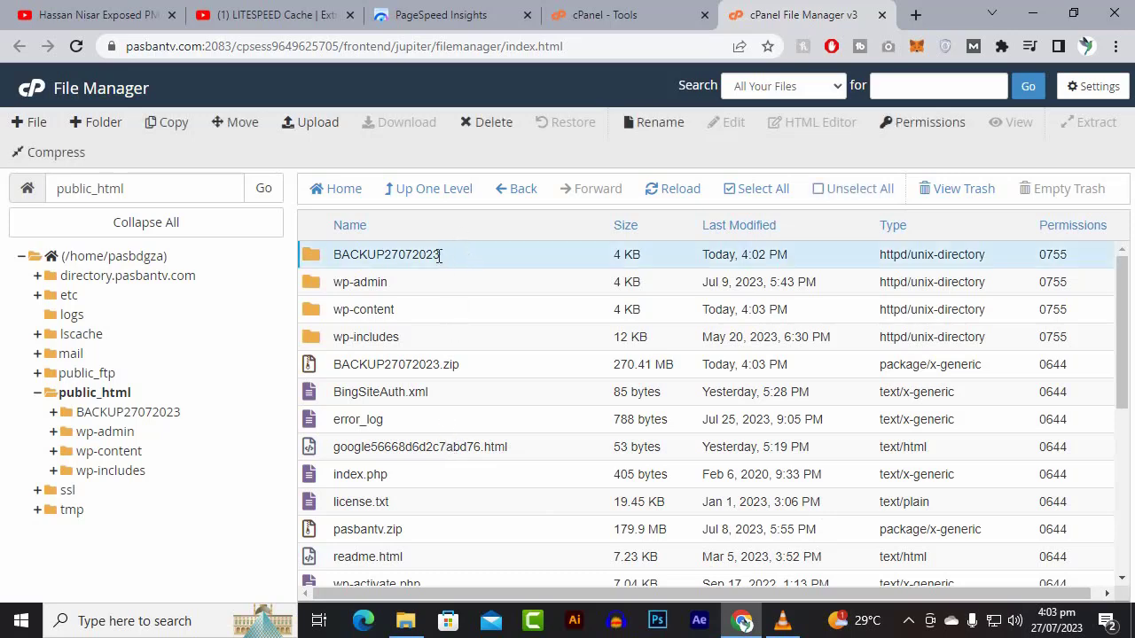
pyautogui.click(498, 124)
pyautogui.click(543, 343)
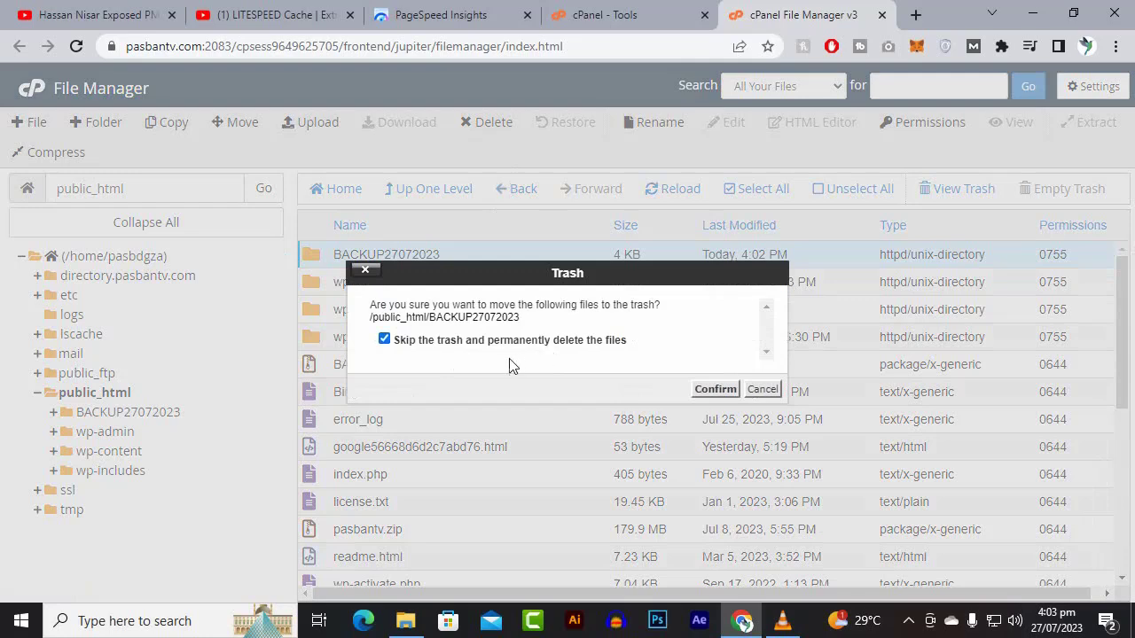
pyautogui.click(714, 390)
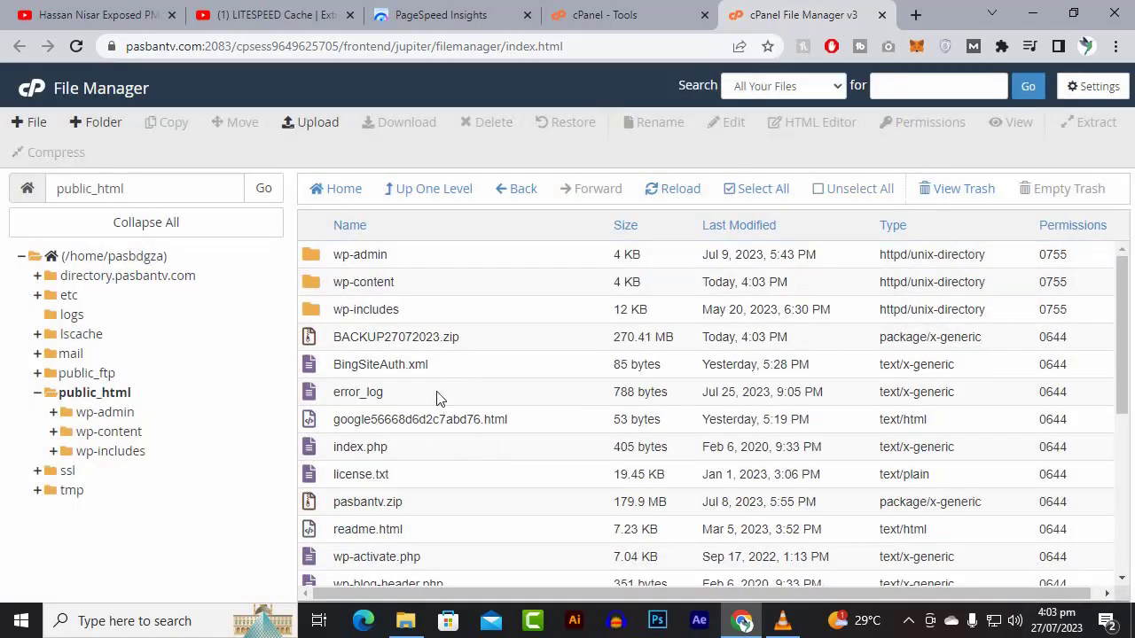
# - Download BACKUP27072023.zip from public_html, saving it to Downloads\Compressed
pyautogui.click(500, 345)
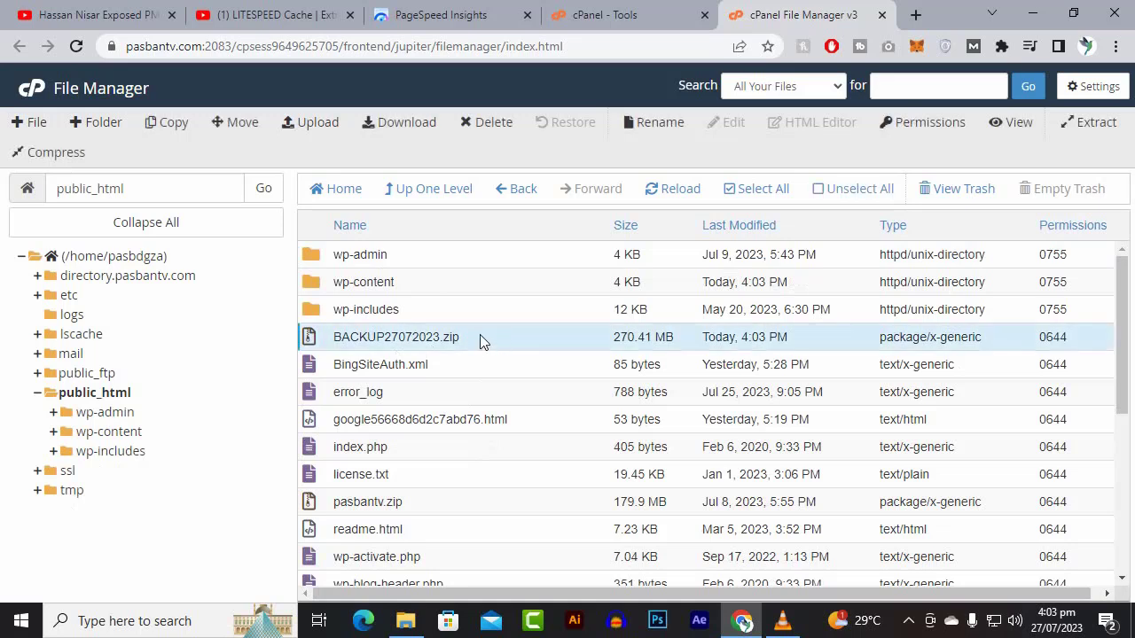
pyautogui.rightClick(481, 341)
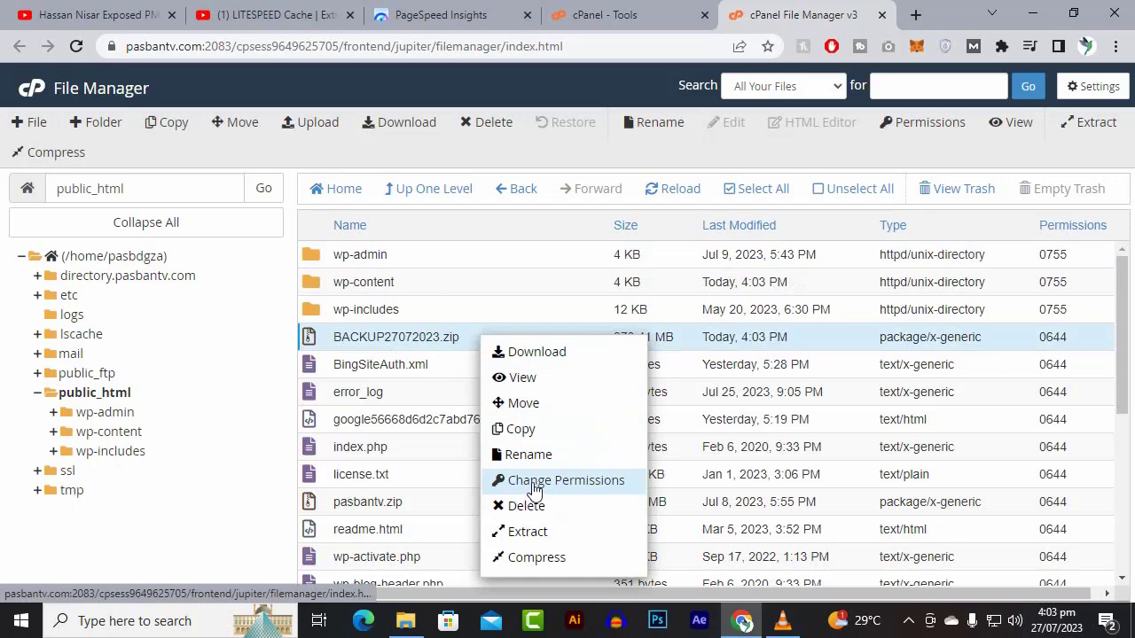
pyautogui.click(557, 357)
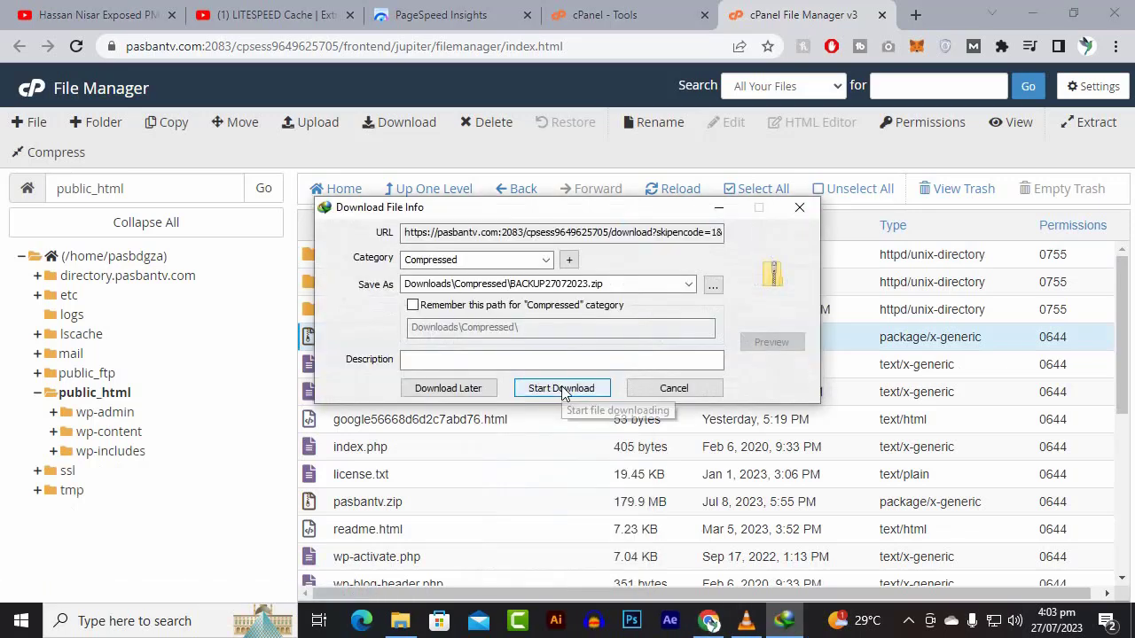
pyautogui.click(561, 388)
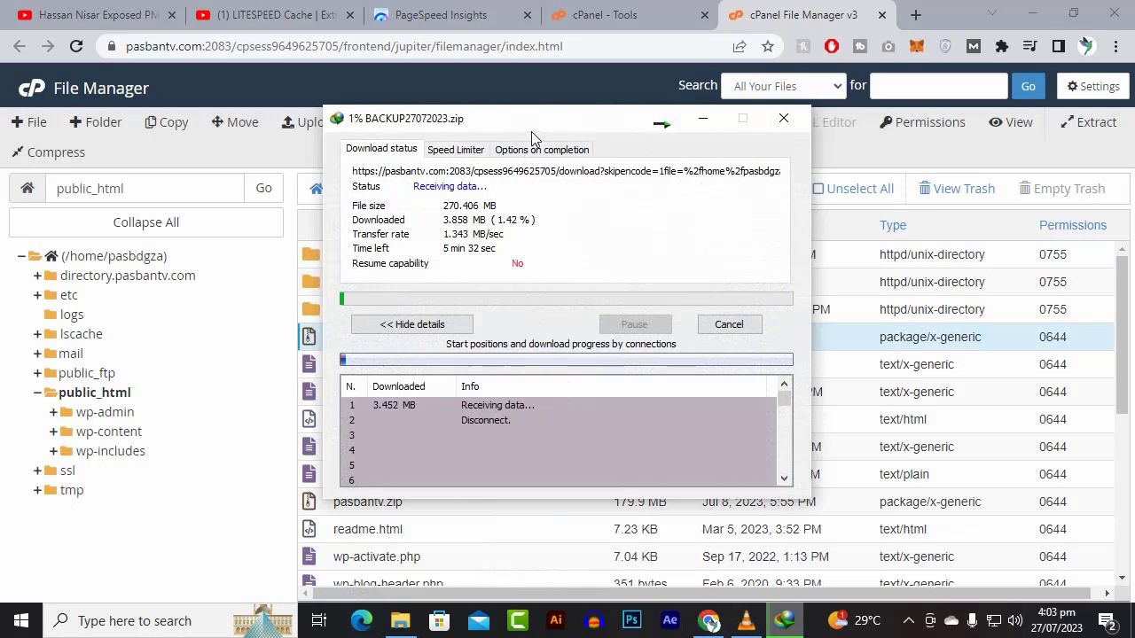
pyautogui.moveTo(535, 126); pyautogui.dragTo(723, 216)
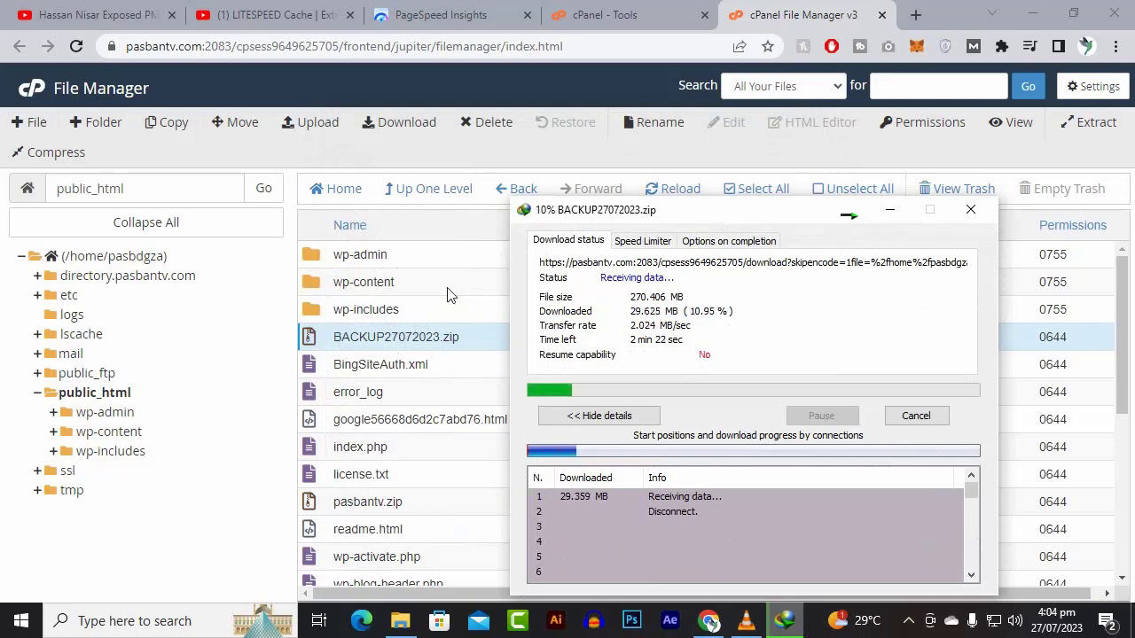
pyautogui.moveTo(703, 218); pyautogui.dragTo(673, 173)
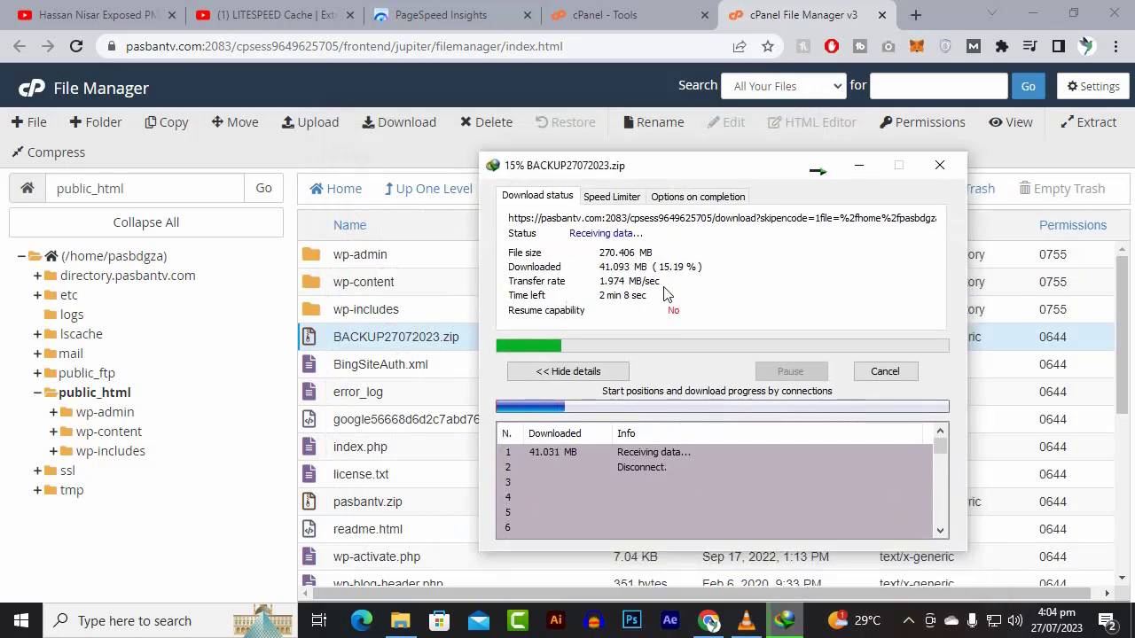
pyautogui.click(860, 168)
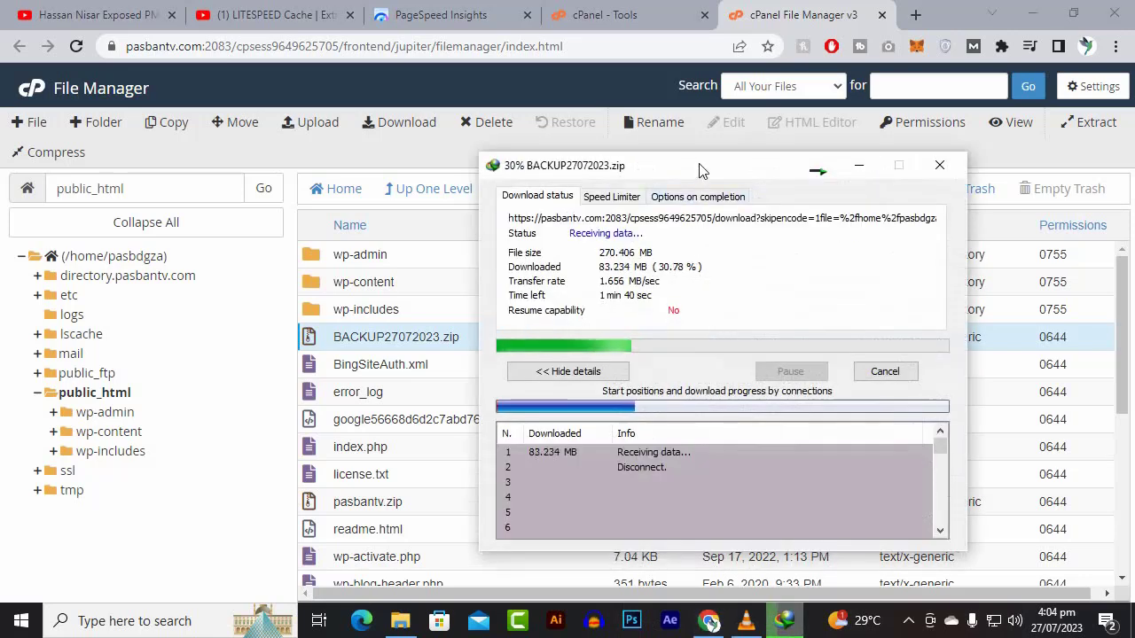
pyautogui.moveTo(699, 170); pyautogui.dragTo(659, 170)
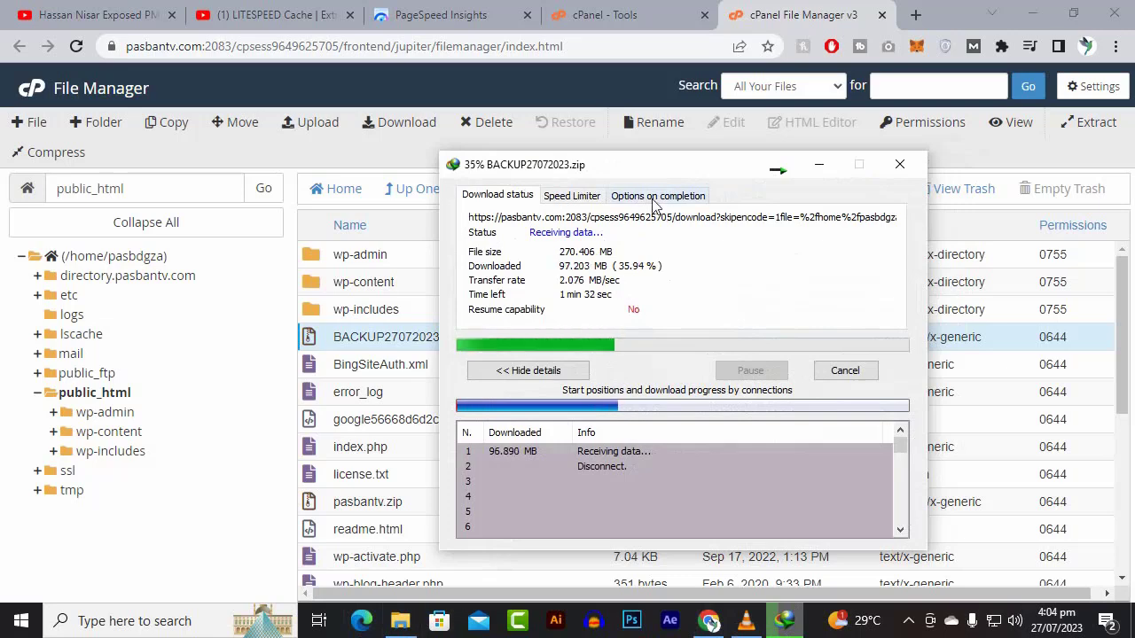
pyautogui.moveTo(659, 164); pyautogui.dragTo(611, 163)
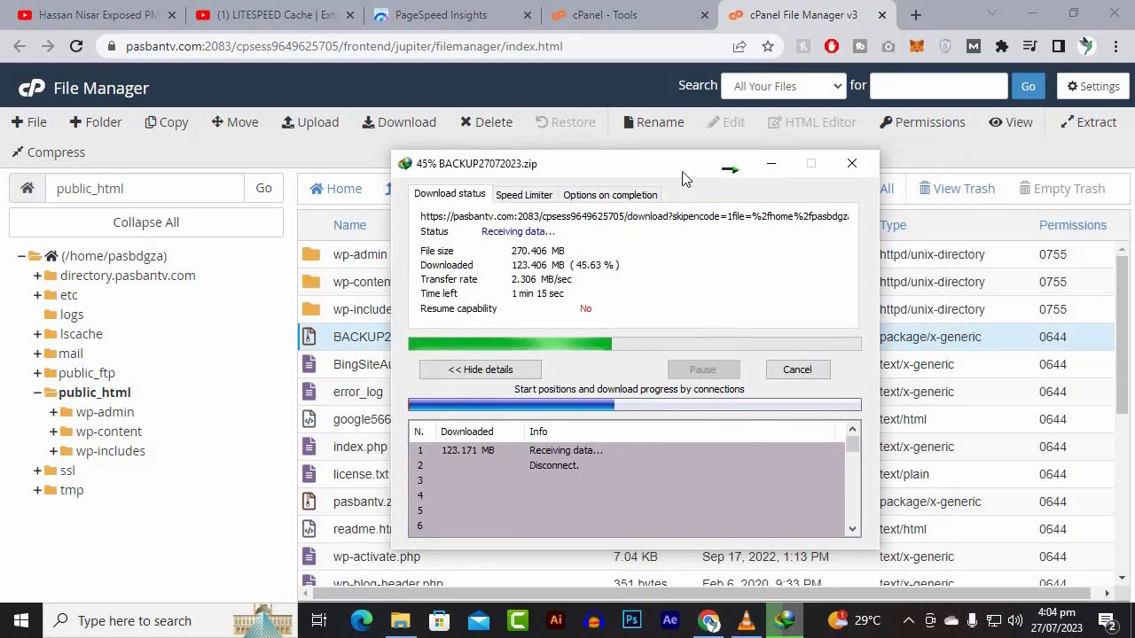
pyautogui.moveTo(682, 172); pyautogui.dragTo(673, 190)
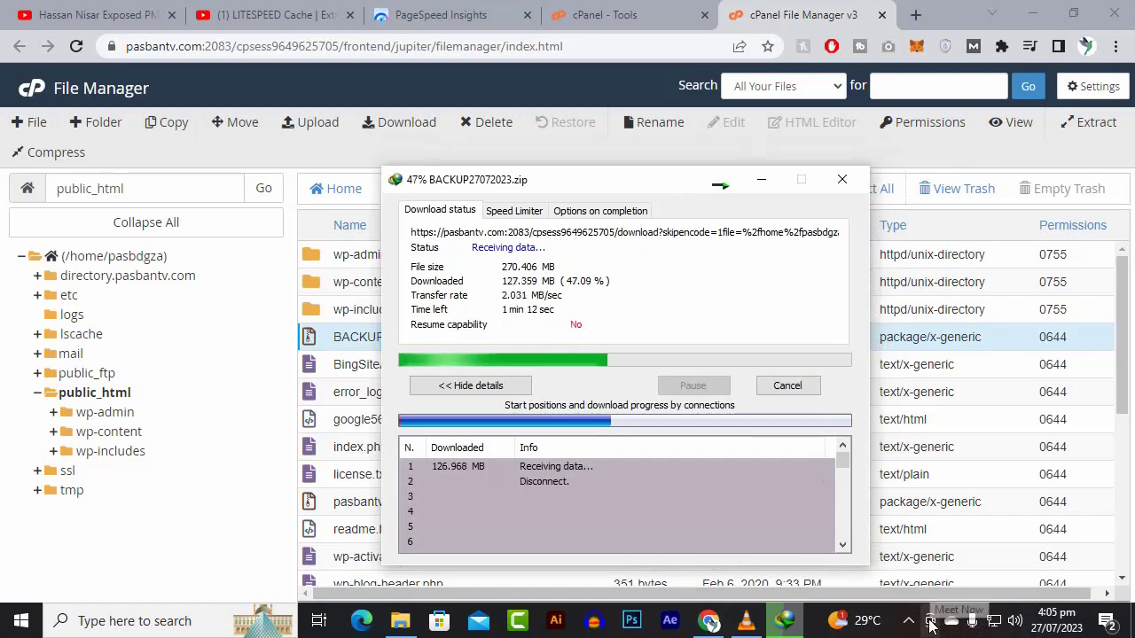